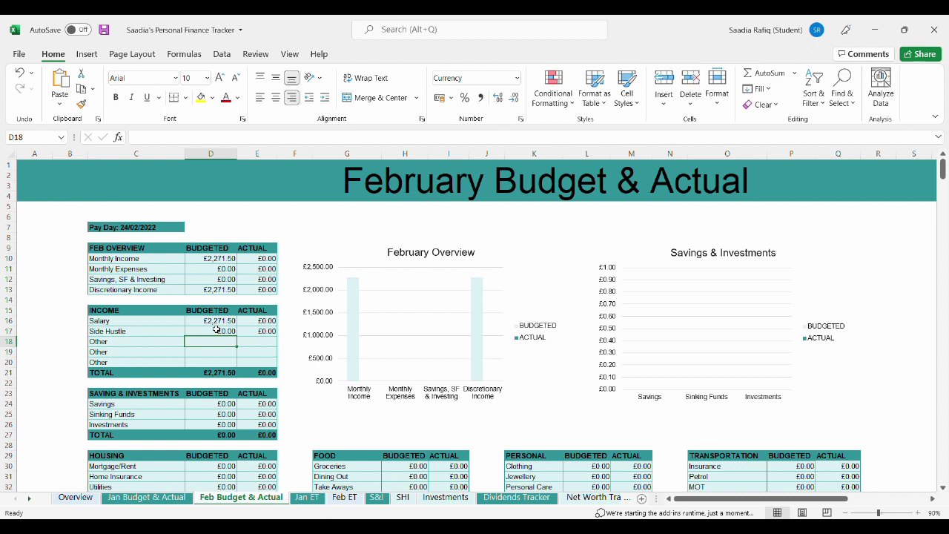
- Set the budgeted Side Hustle amount in the February Income table to £60
left_click(218, 325)
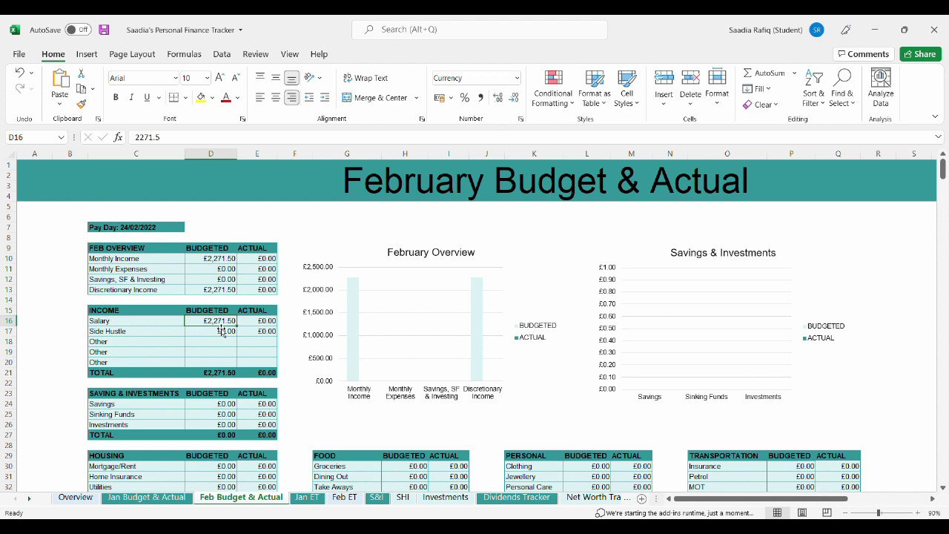
left_click(221, 335)
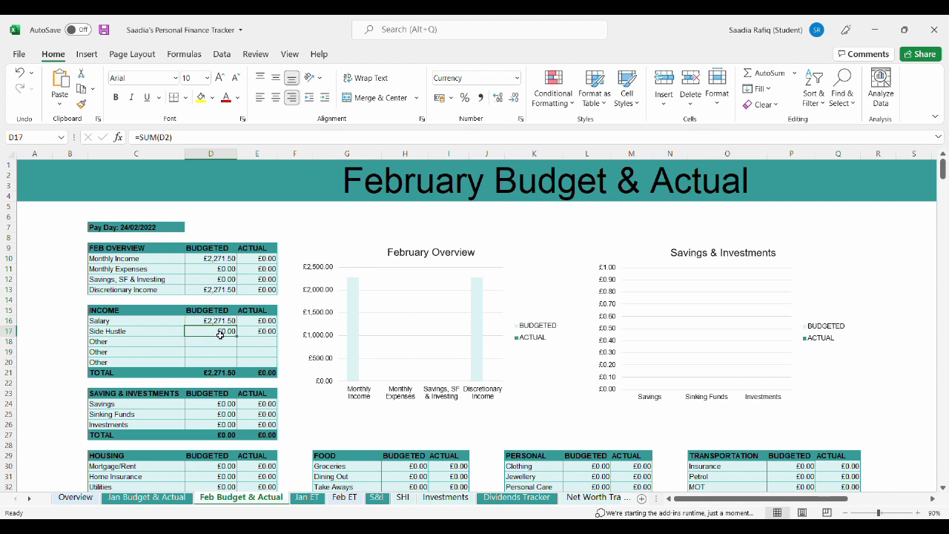
type("60")
key("Return")
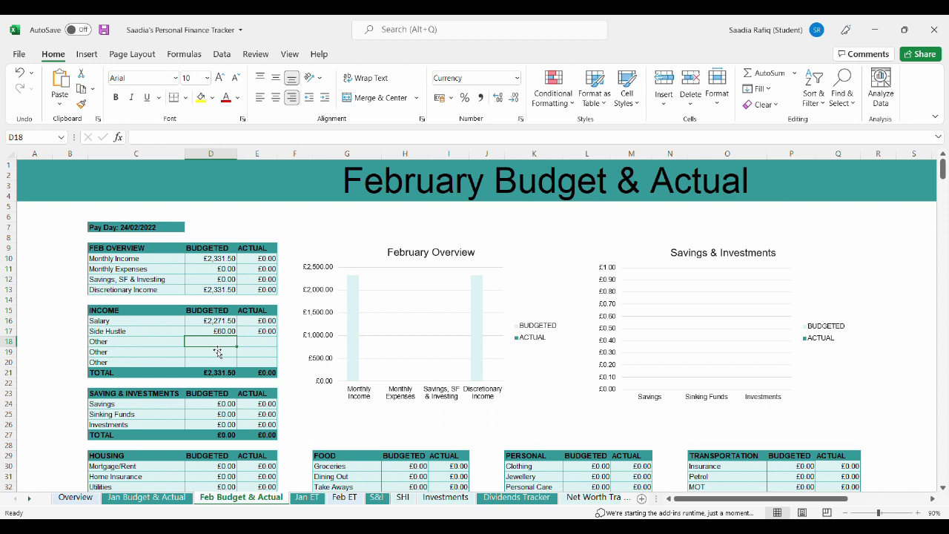
- Rename the first Other row in the Income table as Dividends, with £2.00 budgeted and £0 actual
left_click(160, 344)
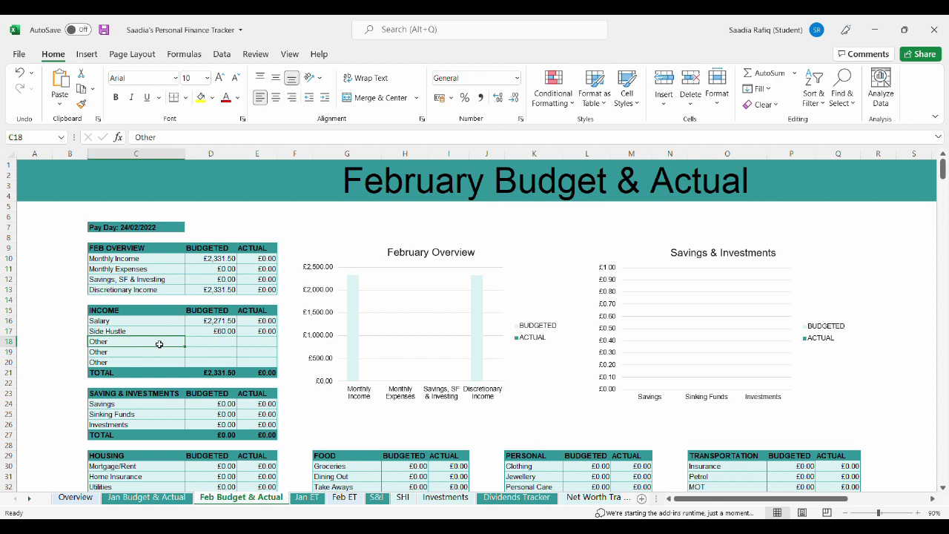
type("Dividends")
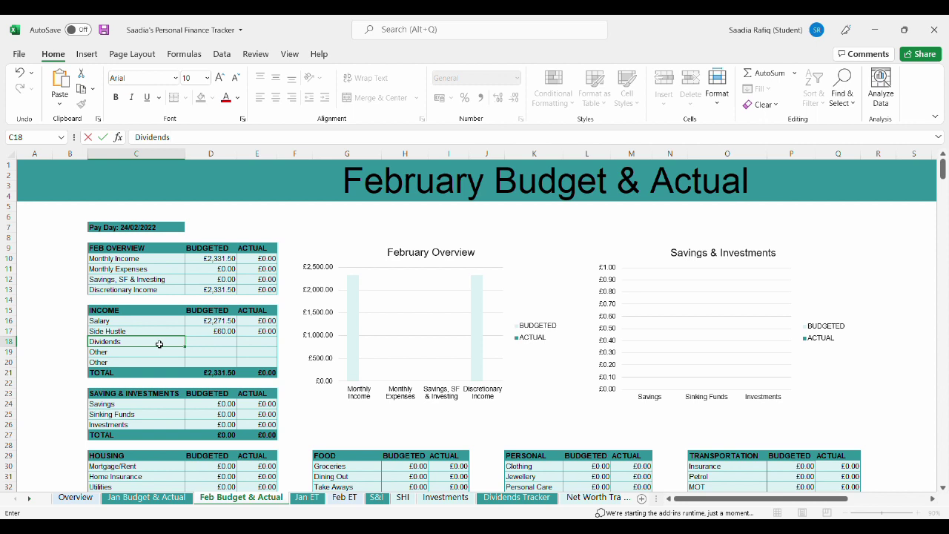
key("Tab")
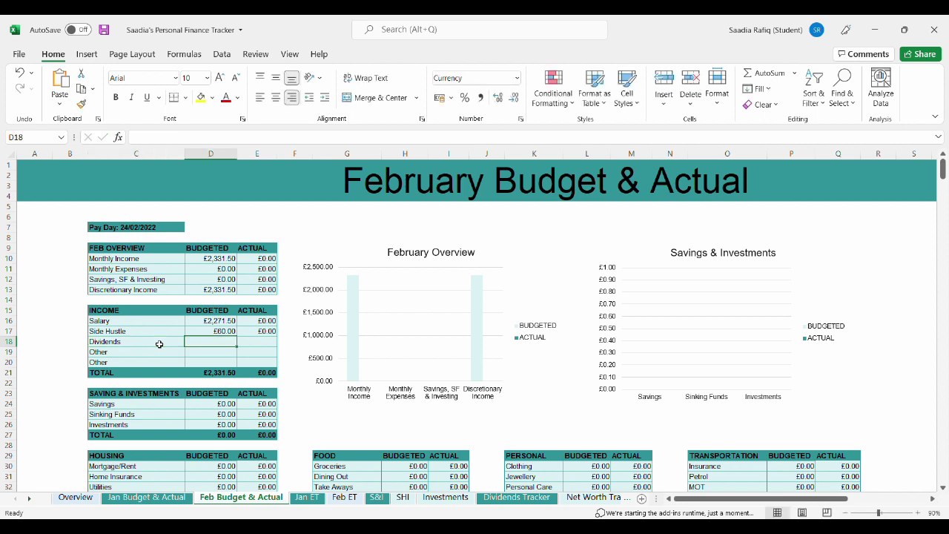
type("2.00")
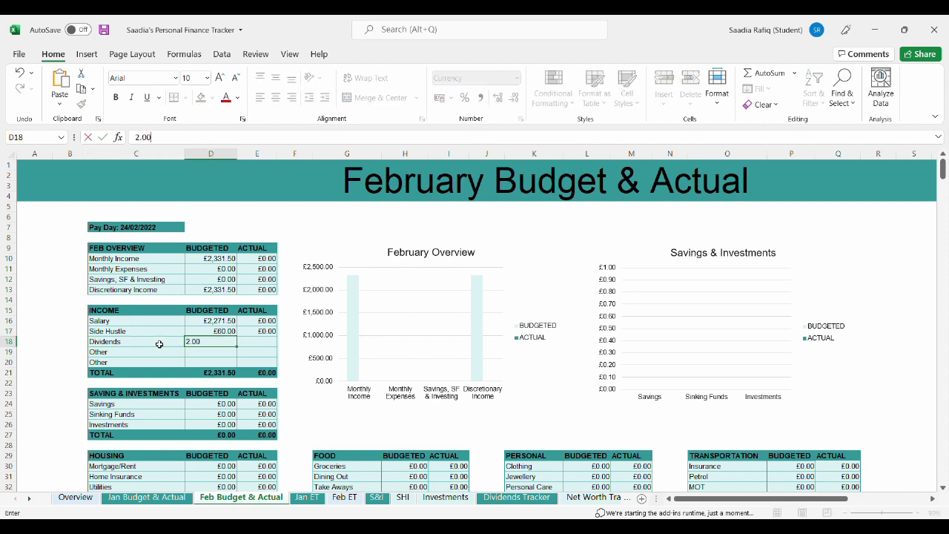
key("Tab")
type("0")
key("Down")
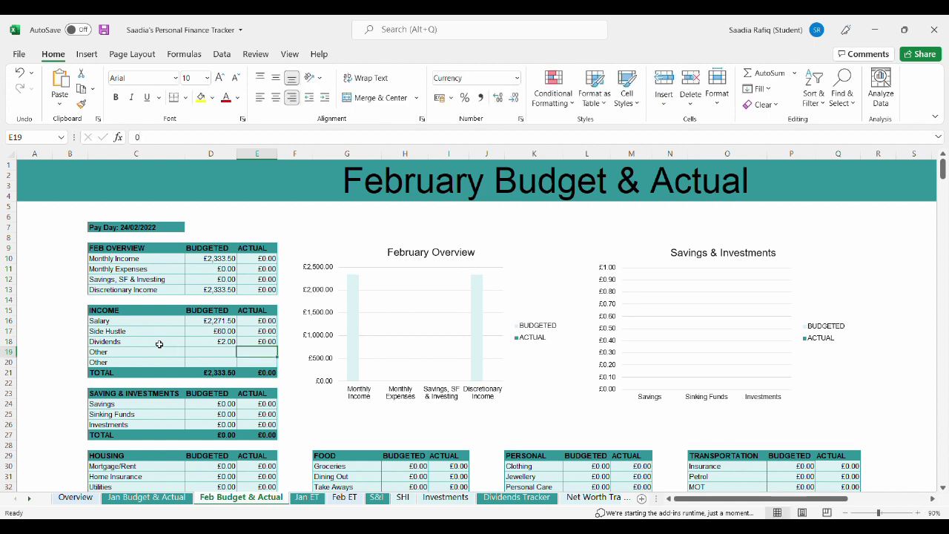
key("Left")
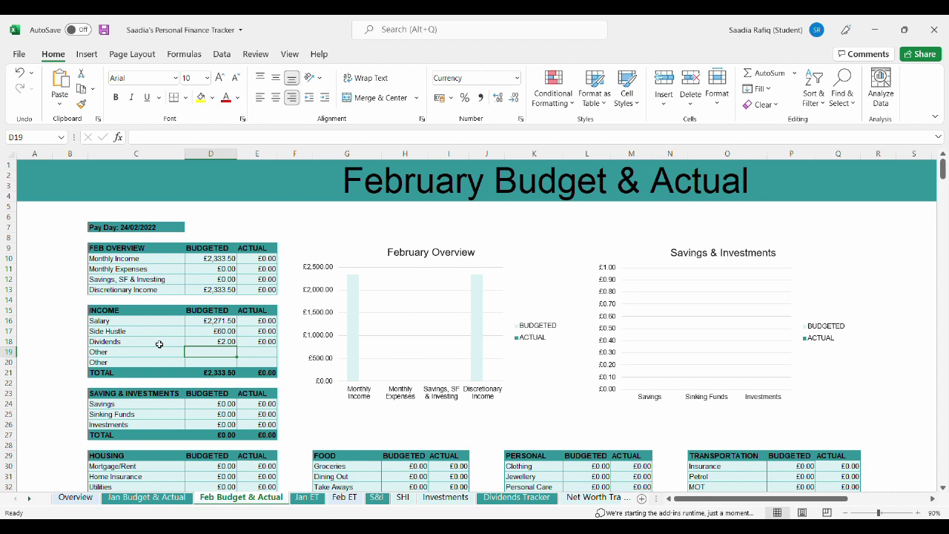
- Set the budgeted amounts in the Saving & Investments table to £1,001.50 for Savings and £252 for Investments
left_click(220, 408)
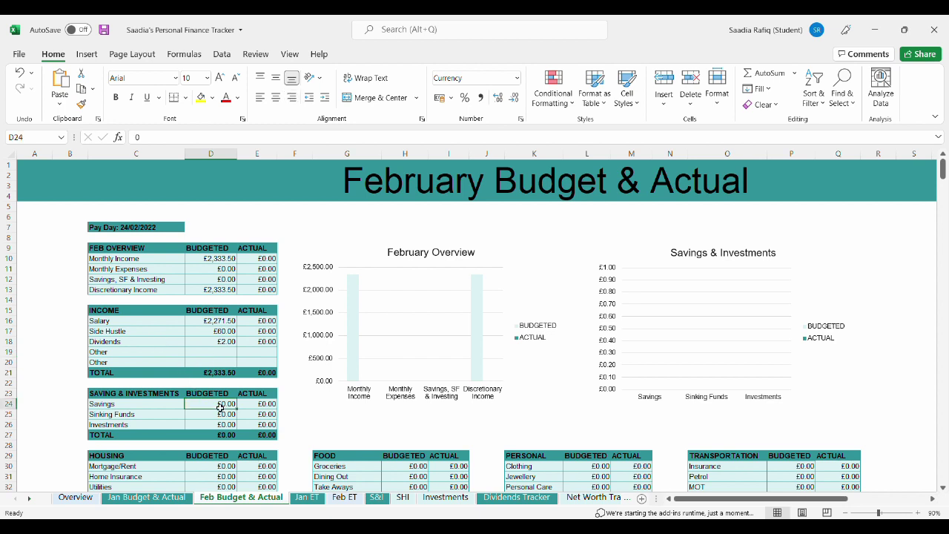
type("100")
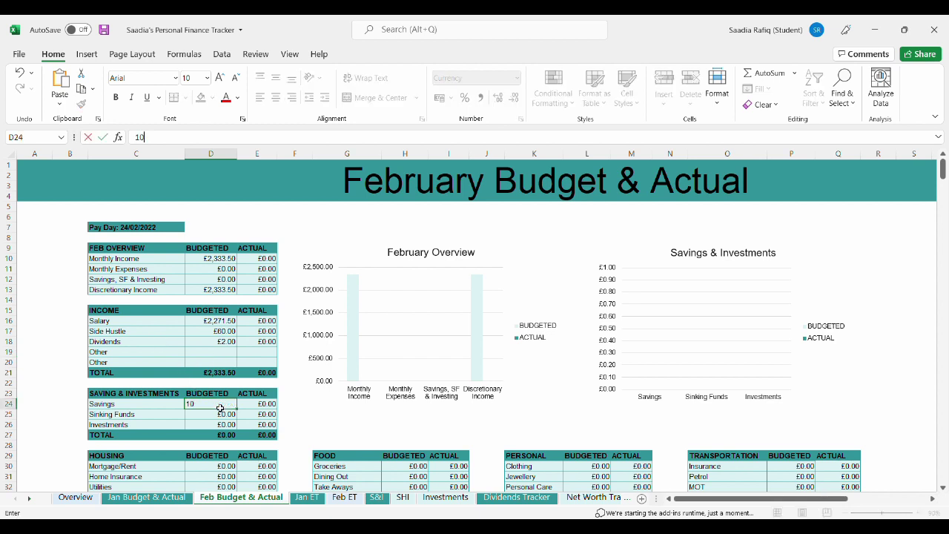
type("1.50")
key("Return")
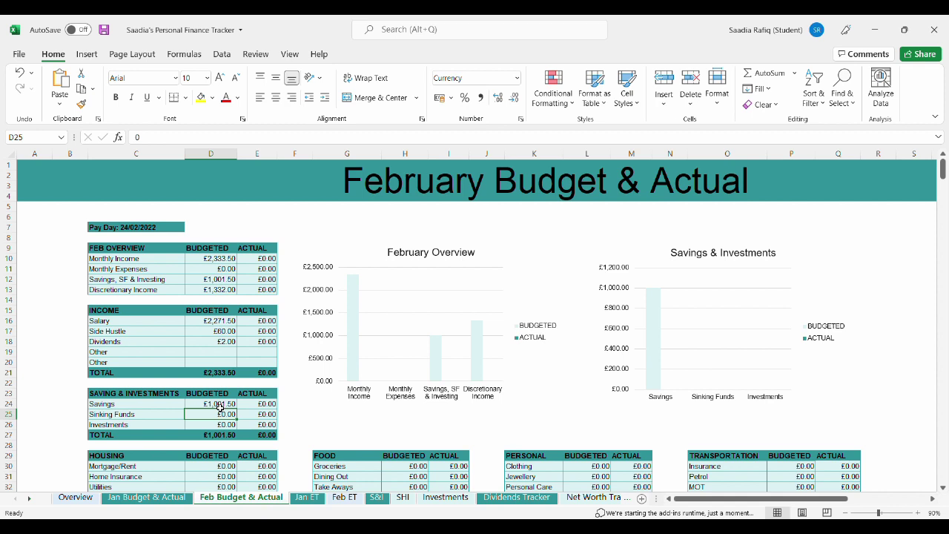
key("Down")
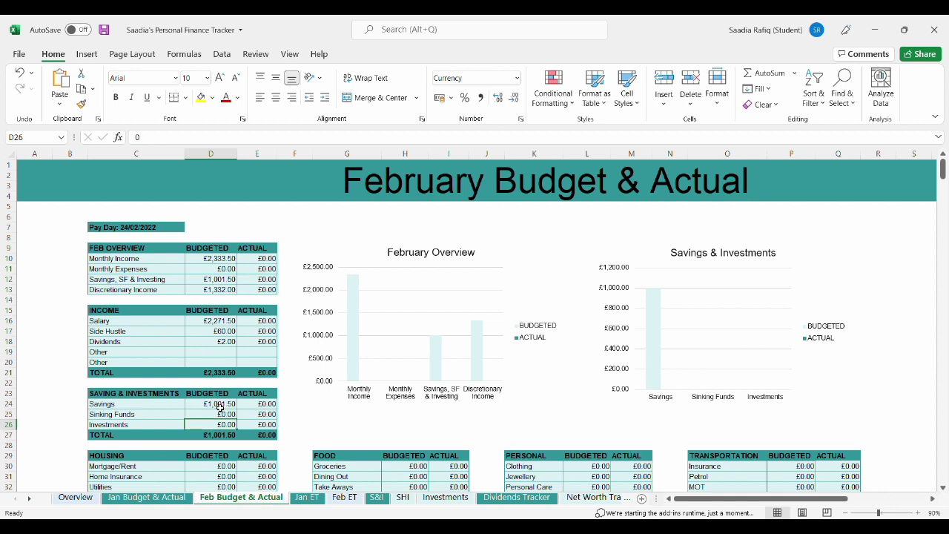
type("25")
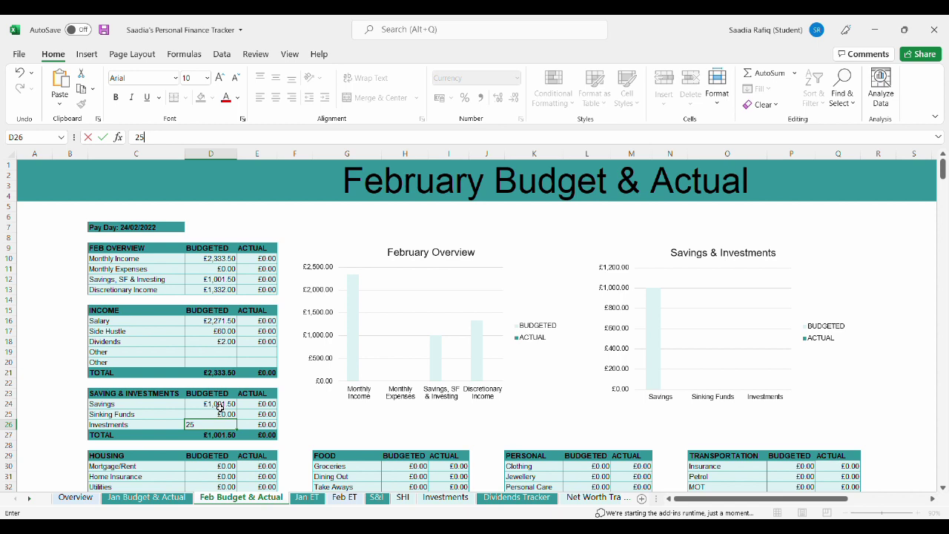
type("2")
key("Return")
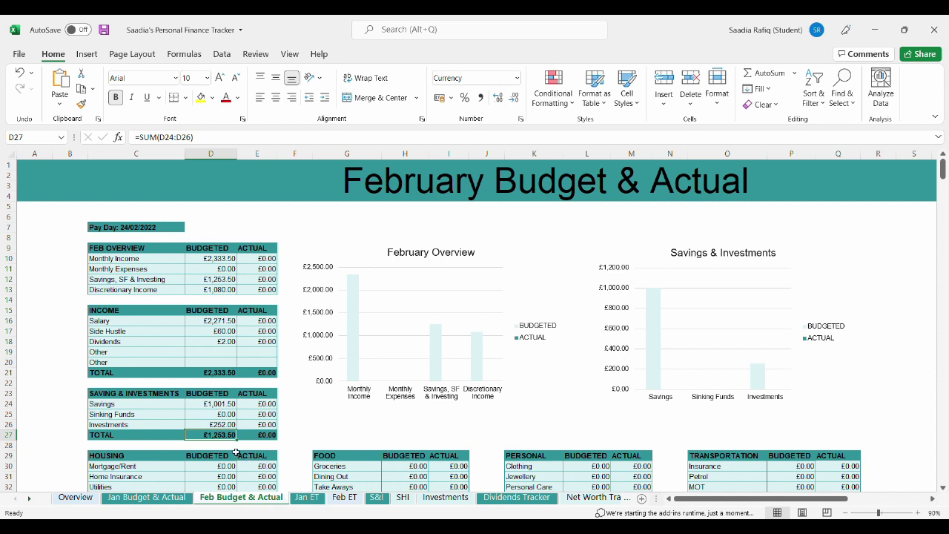
- Enter £100 as the budgeted Mortgage/Rent amount in the Housing table
key("Down")
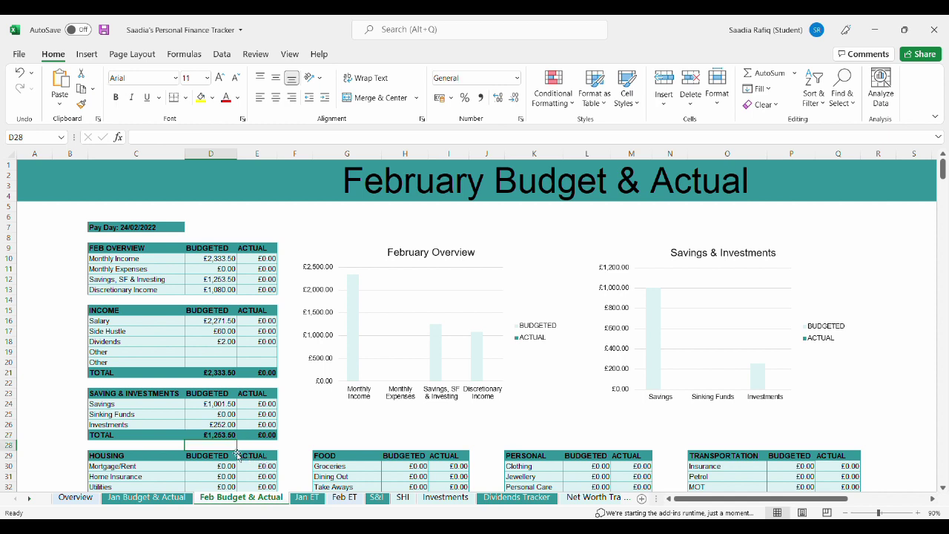
key("Down")
key("Down")
key("Down")
key("Down")
key("Down")
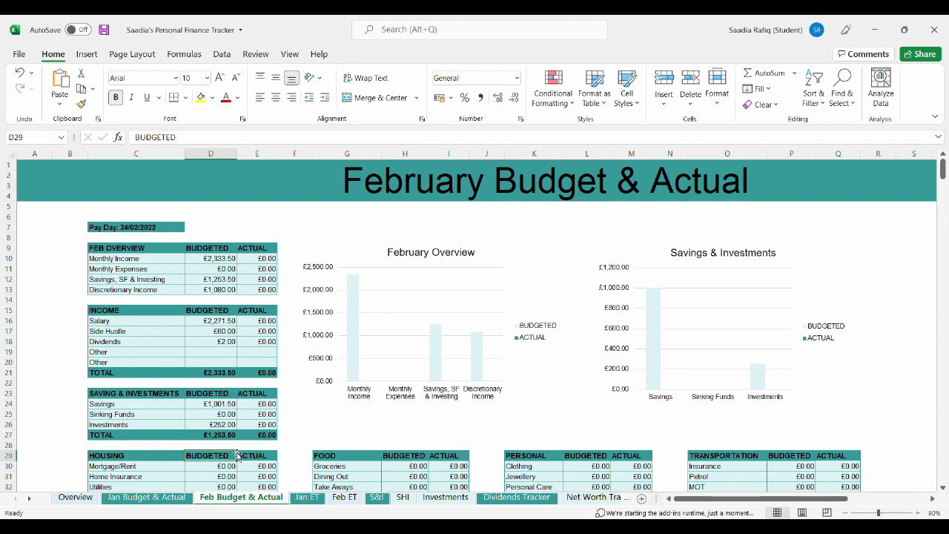
key("Down")
key("Down")
key("Down")
key("Down")
key("Down")
key("Down")
key("Down")
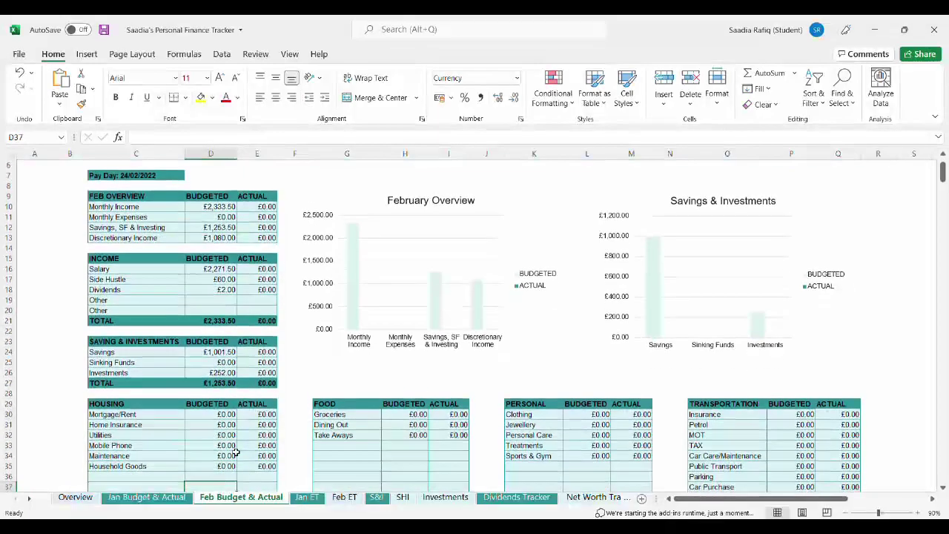
key("Down")
key("Down")
key("Down")
key("Down")
key("Down")
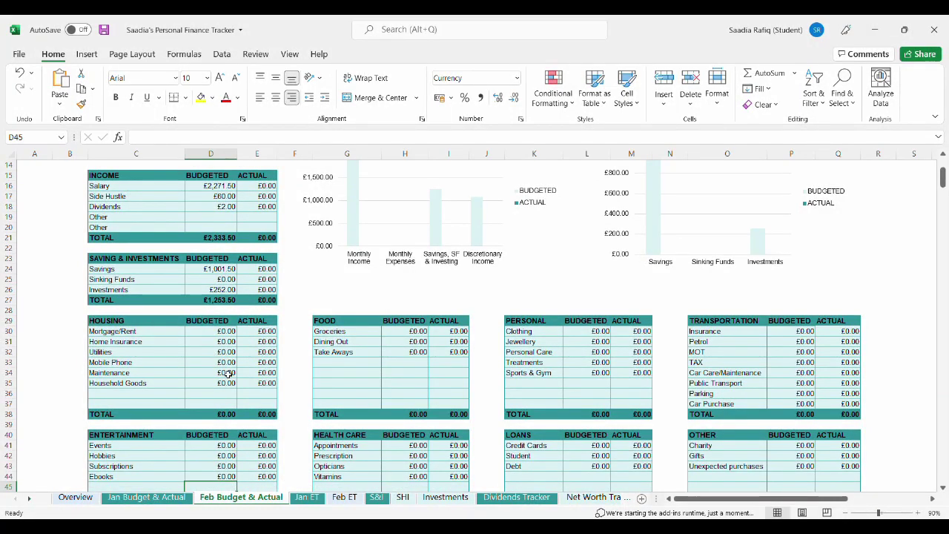
left_click(222, 334)
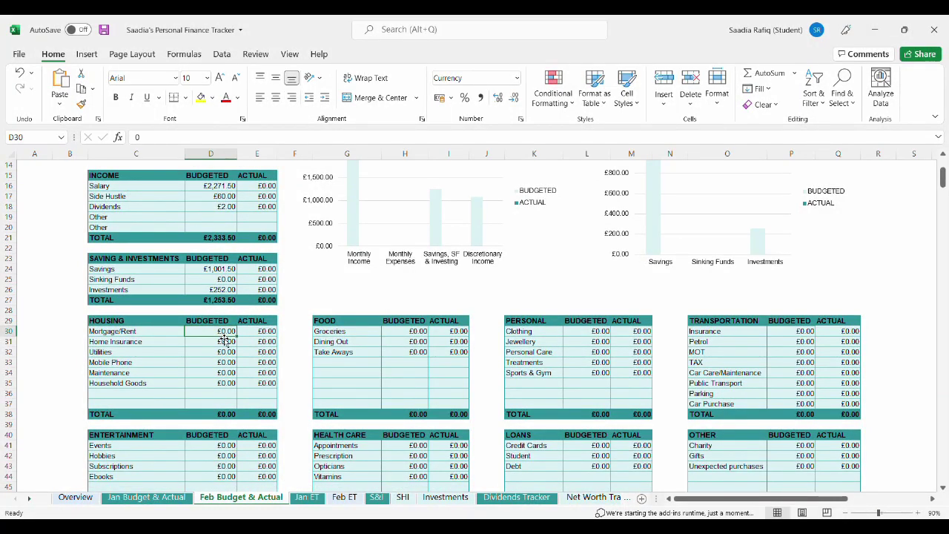
type("100")
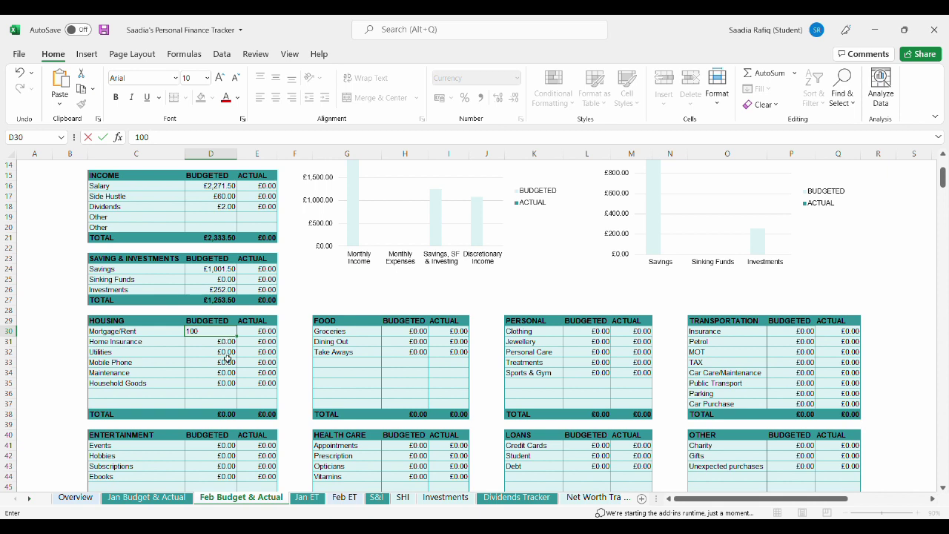
- Set the budgeted Housing amounts to £2 for Mobile Phone and £40 for Household Goods
left_click(227, 364)
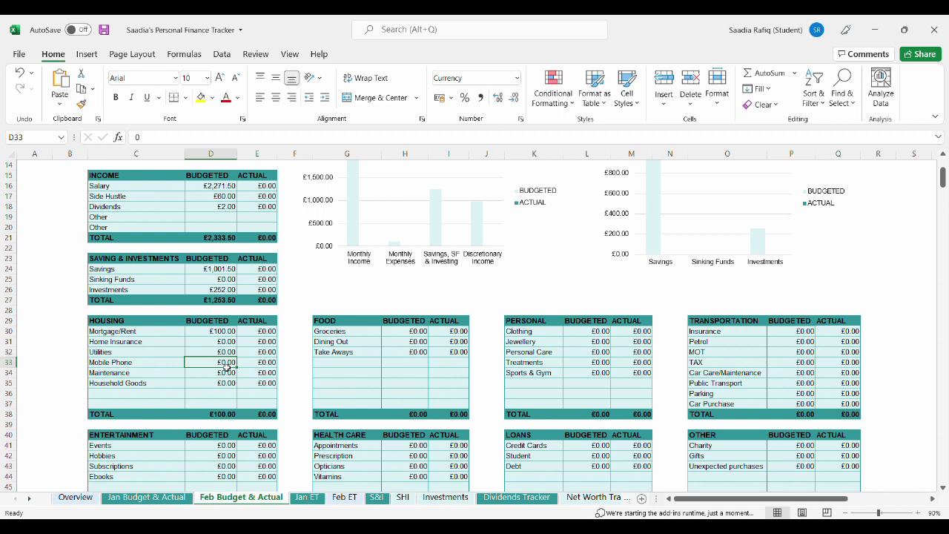
type("2")
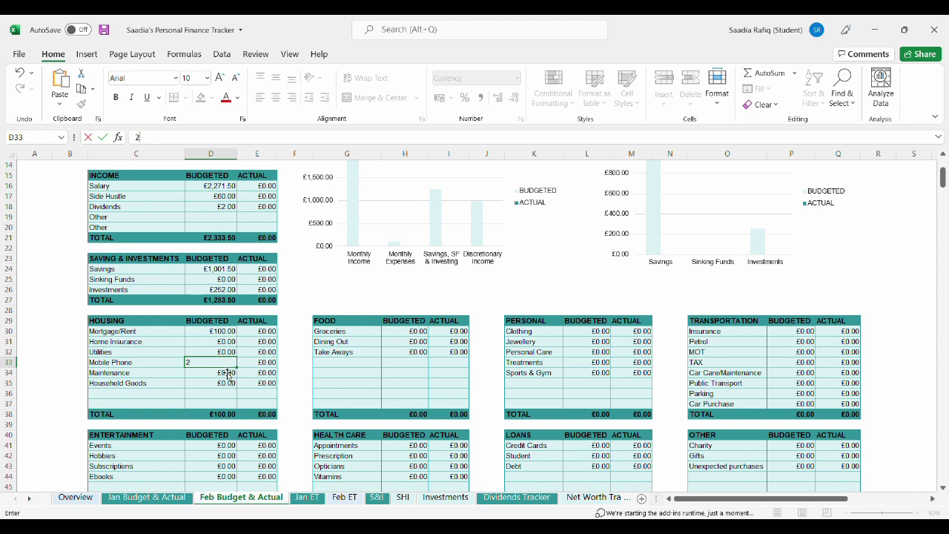
key("Return")
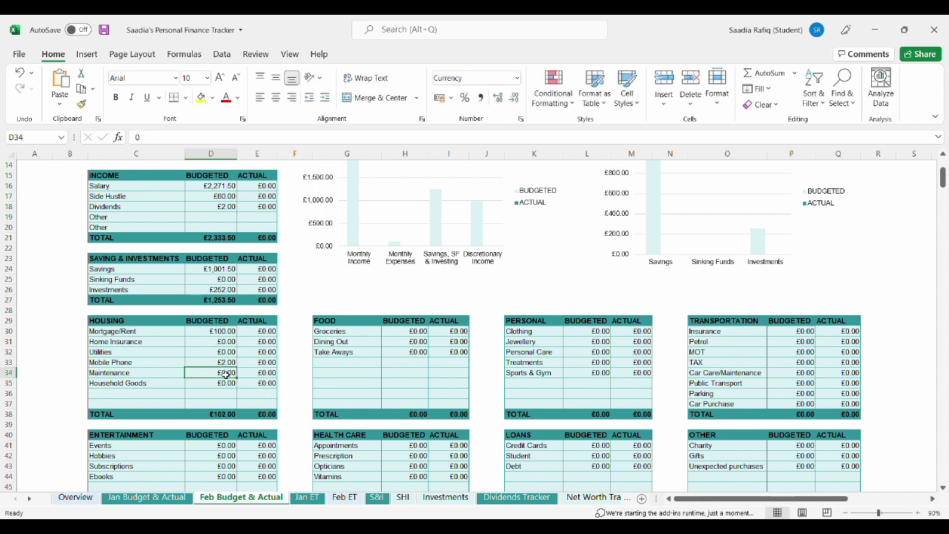
left_click(223, 385)
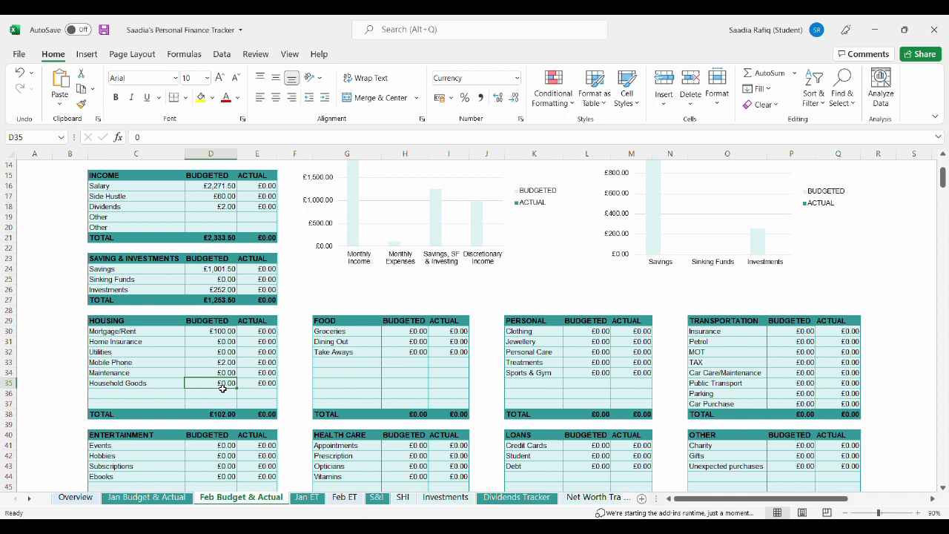
type("40")
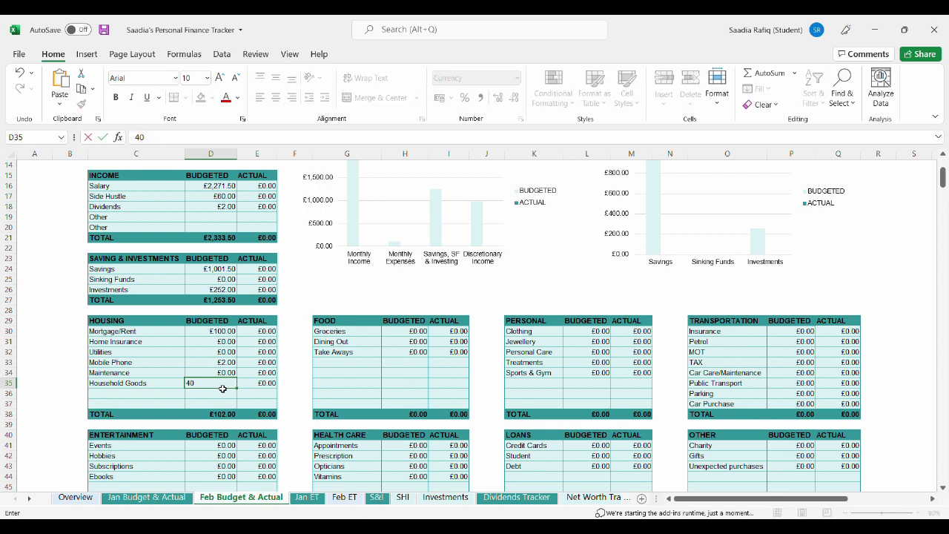
key("Return")
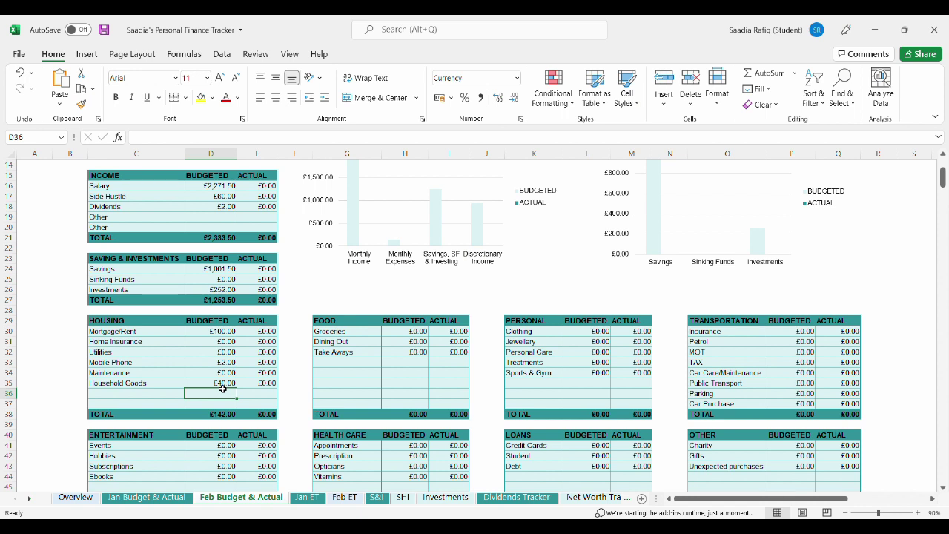
- Fill in the budgeted Food amounts: £190 for Groceries, £100 for Dining Out and £25 for Take Aways
left_click(422, 334)
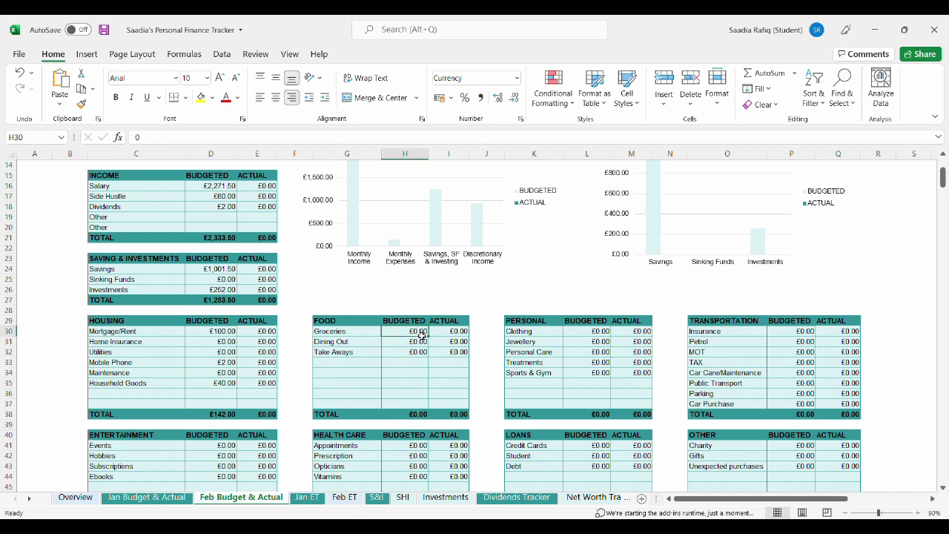
type("190")
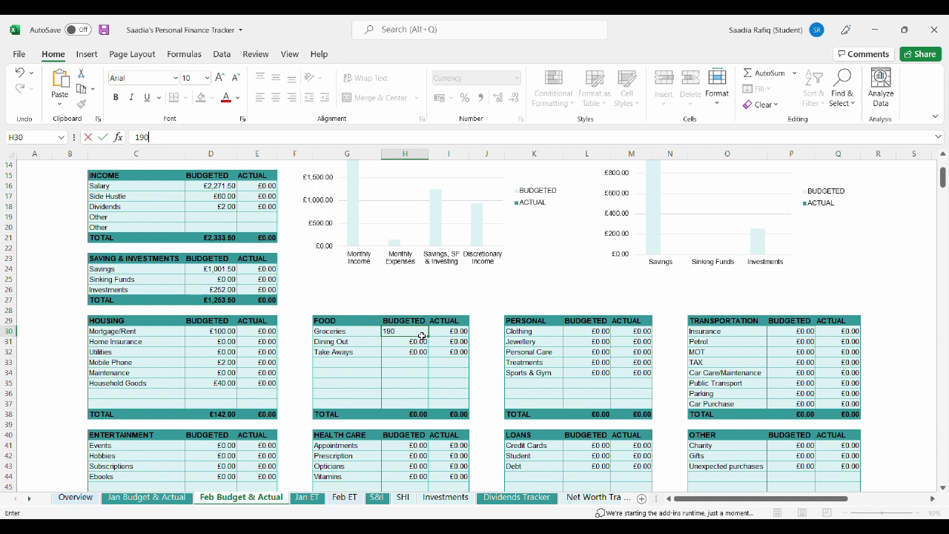
key("Return")
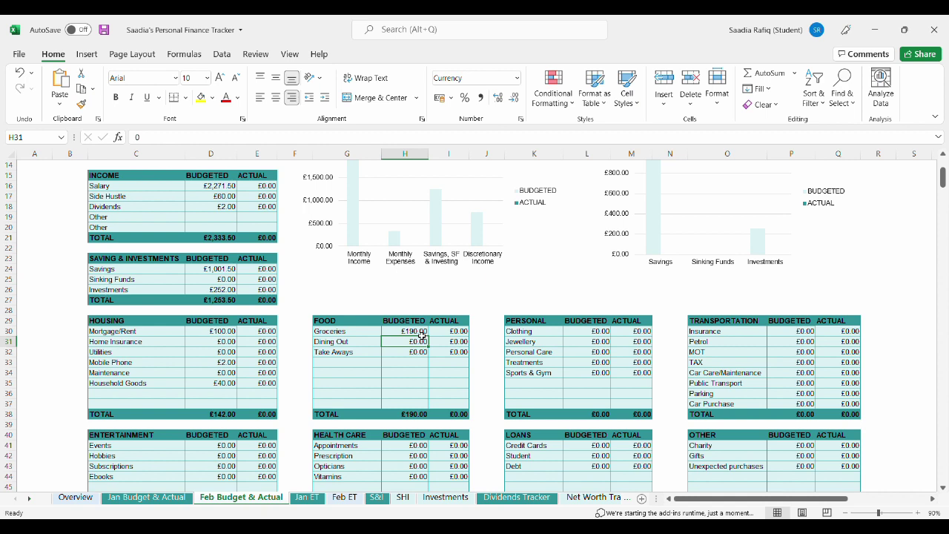
type("100")
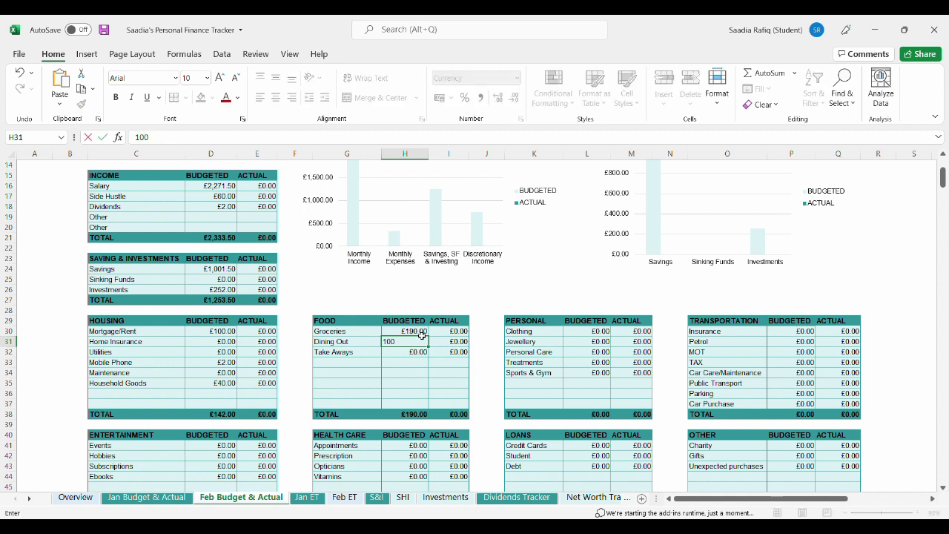
key("Return")
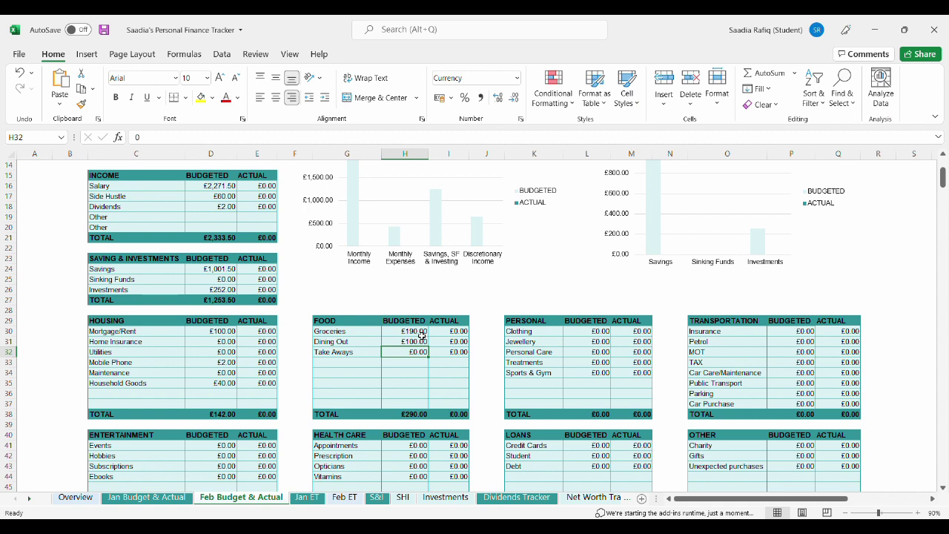
type("25")
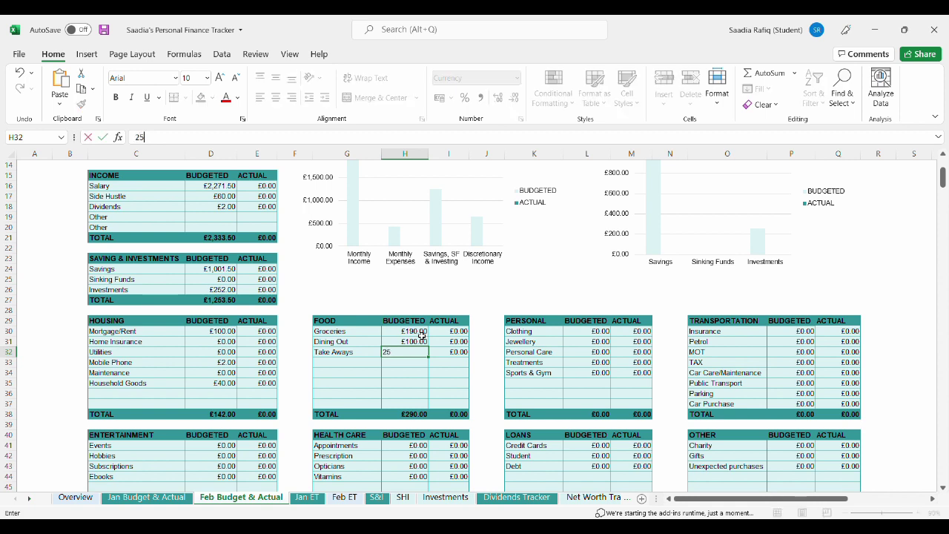
left_click(420, 387)
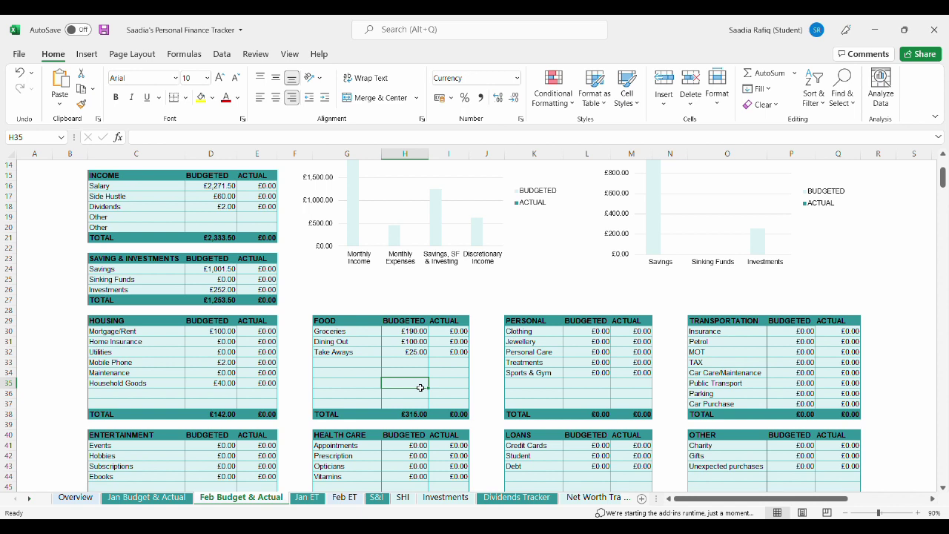
- Fill in the budgeted Personal amounts: £40 for Clothing, £100 for Personal Care and £30 for Treatments
left_click(605, 335)
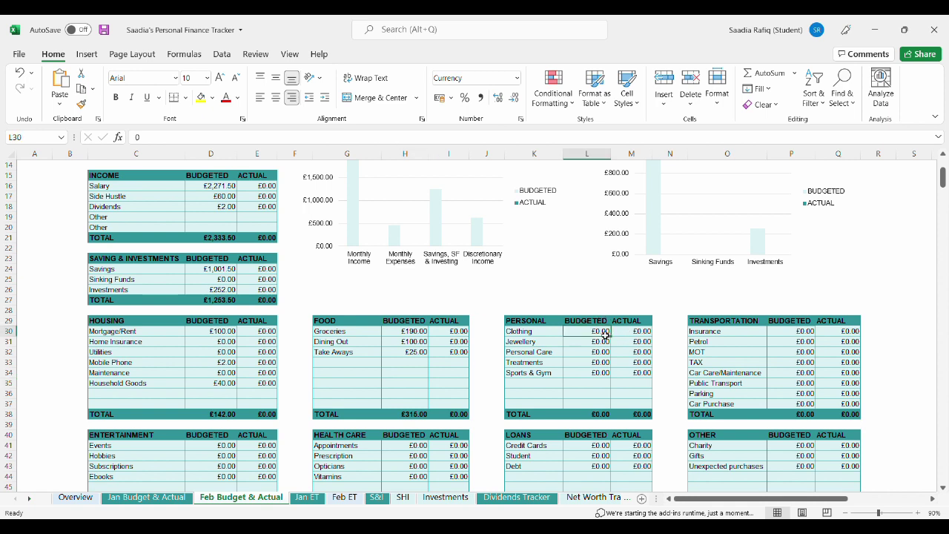
type("40")
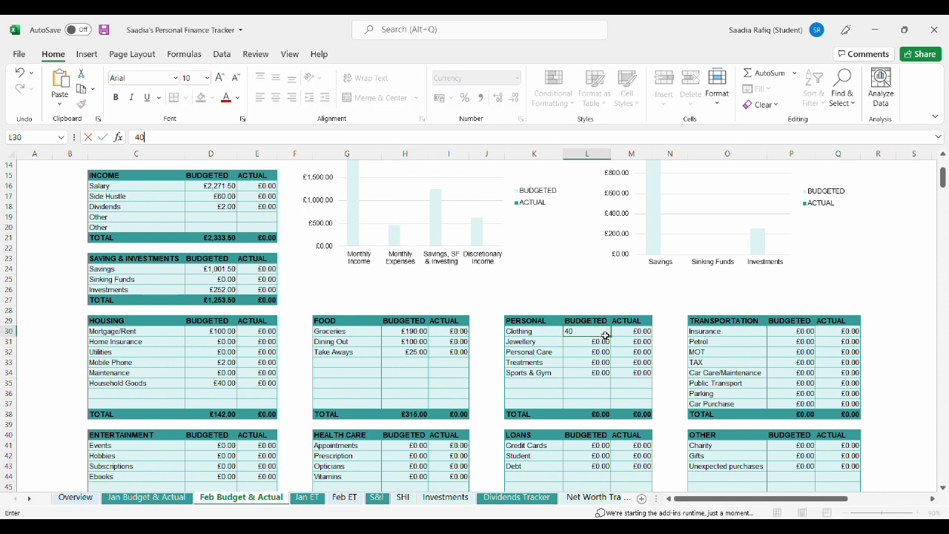
left_click(605, 346)
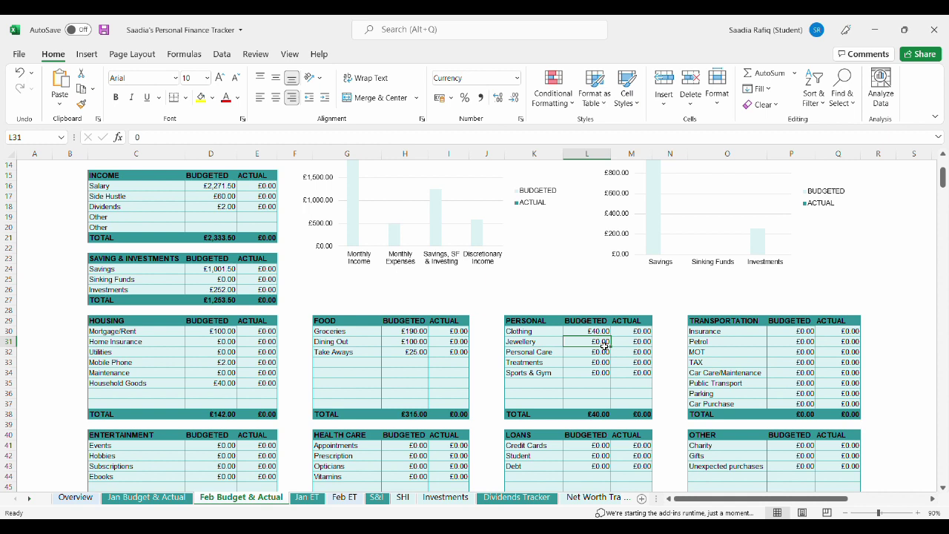
left_click(604, 355)
type("100")
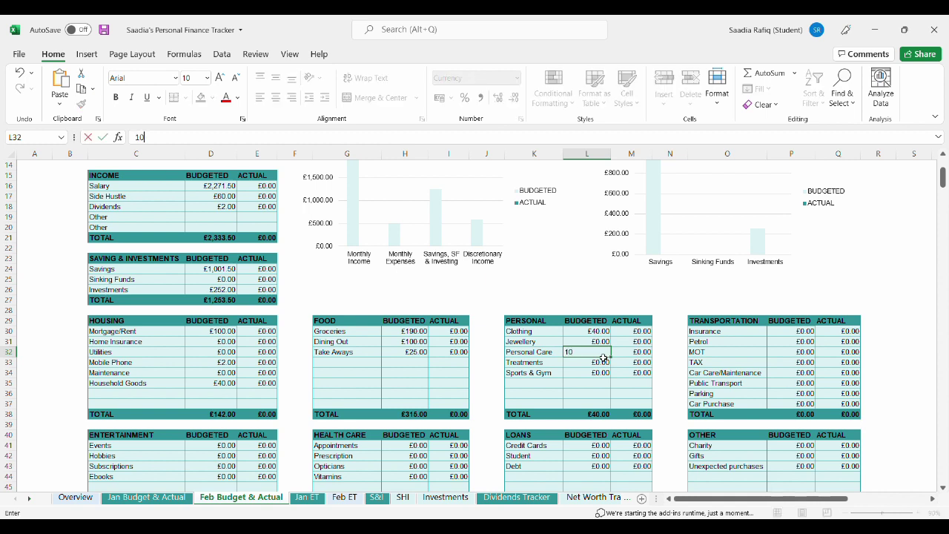
left_click(602, 367)
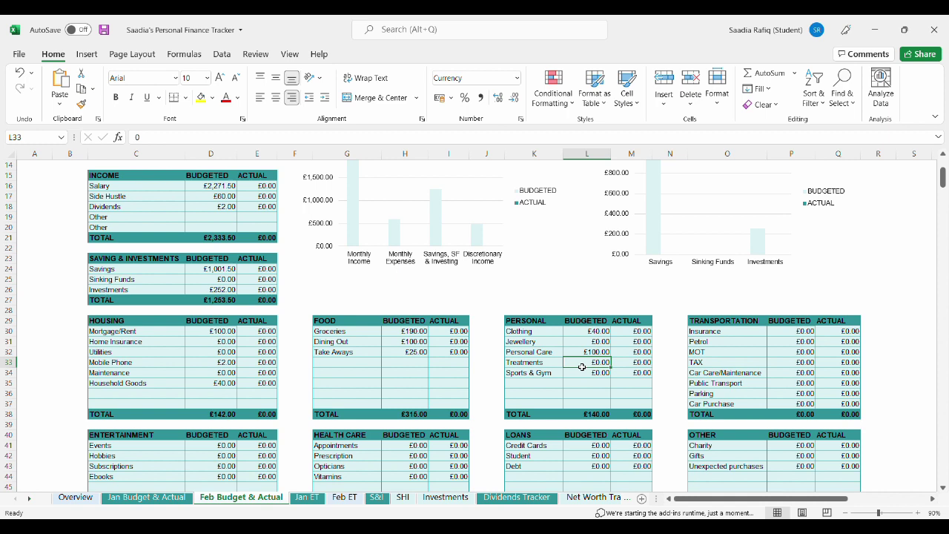
type("30")
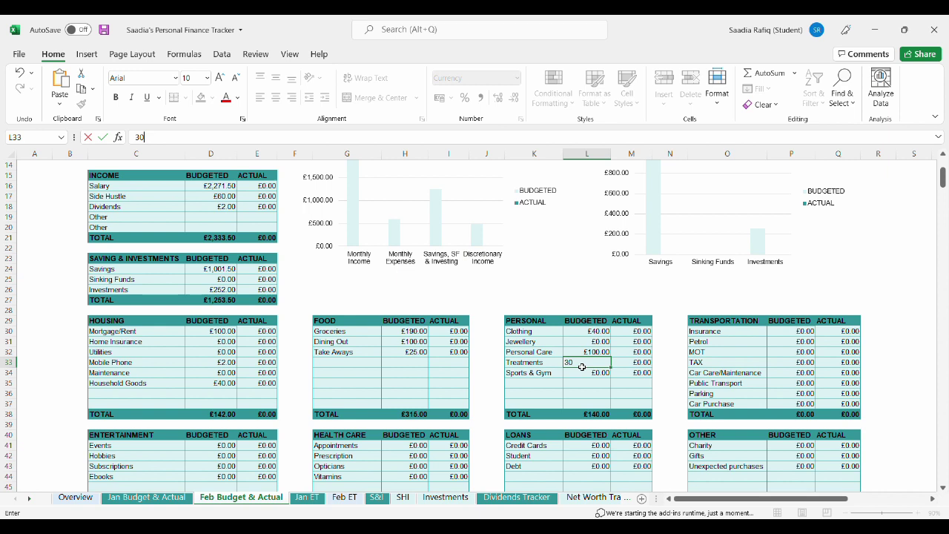
key("Return")
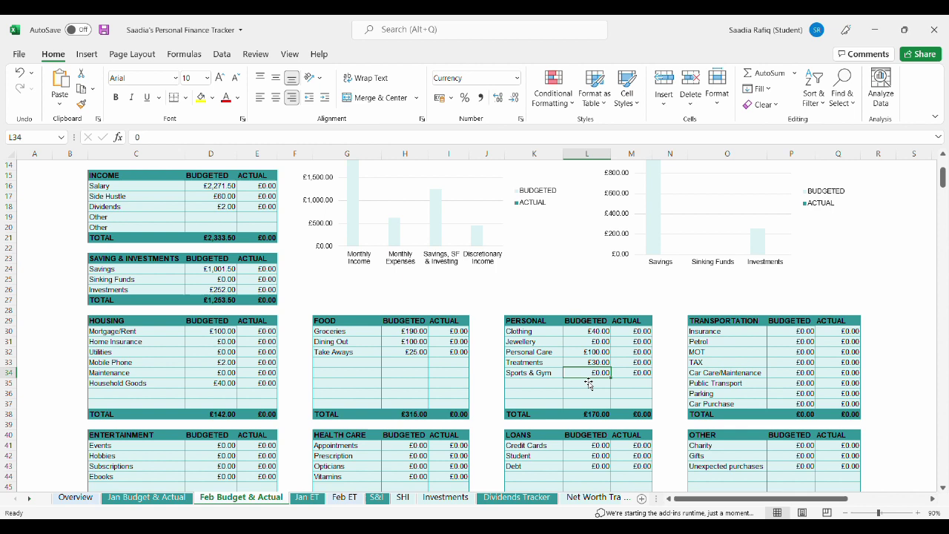
- Fill in the budgeted Transportation amounts: £80 for Petrol, £40 for Public Transport and £5 for Parking
left_click(807, 342)
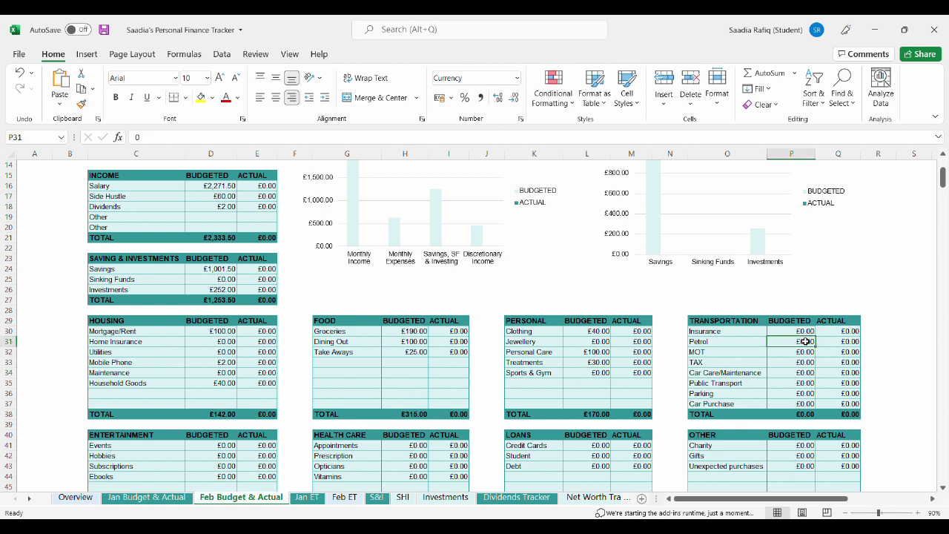
type("80")
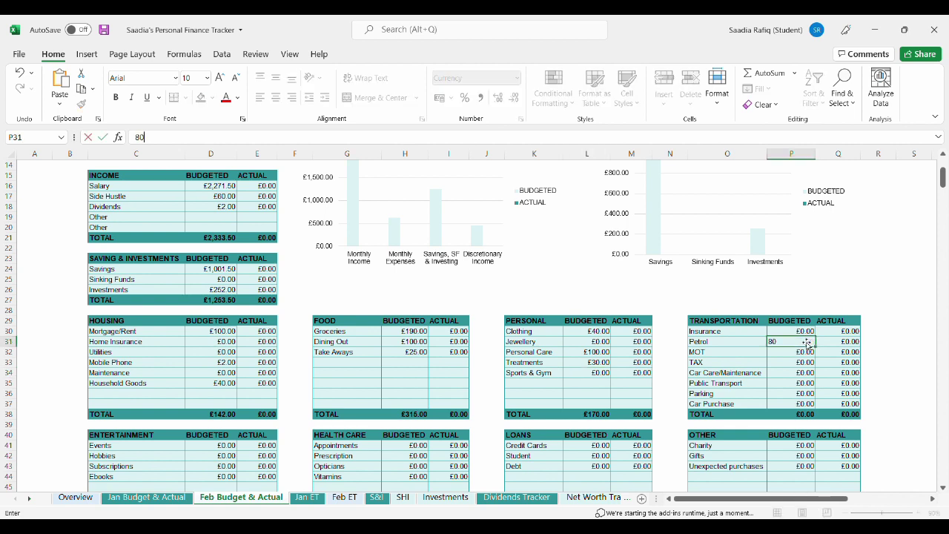
key("Return")
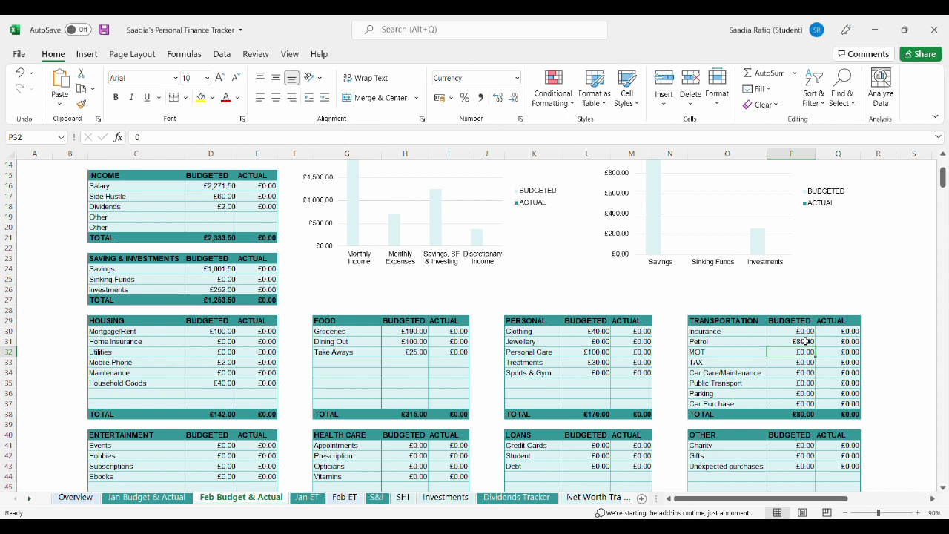
key("Down")
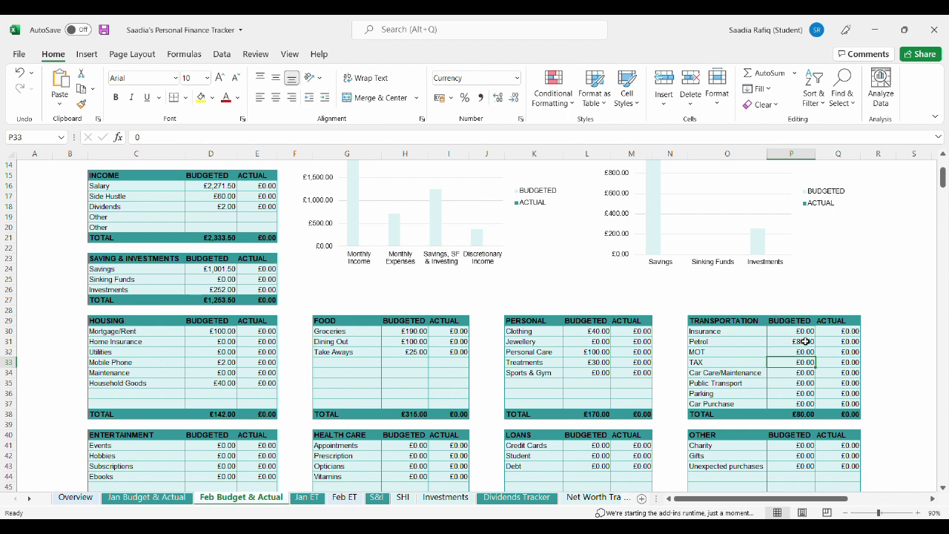
key("Down")
key("Down")
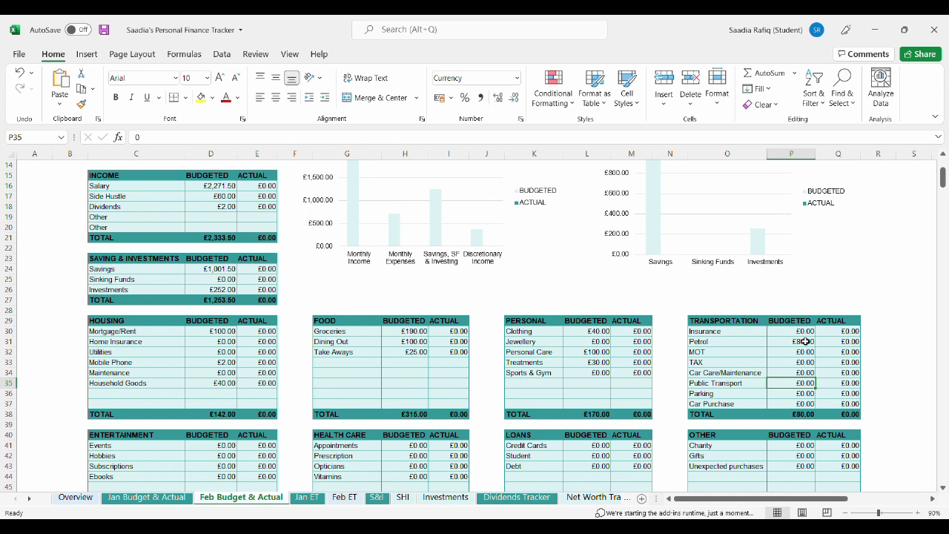
type("40")
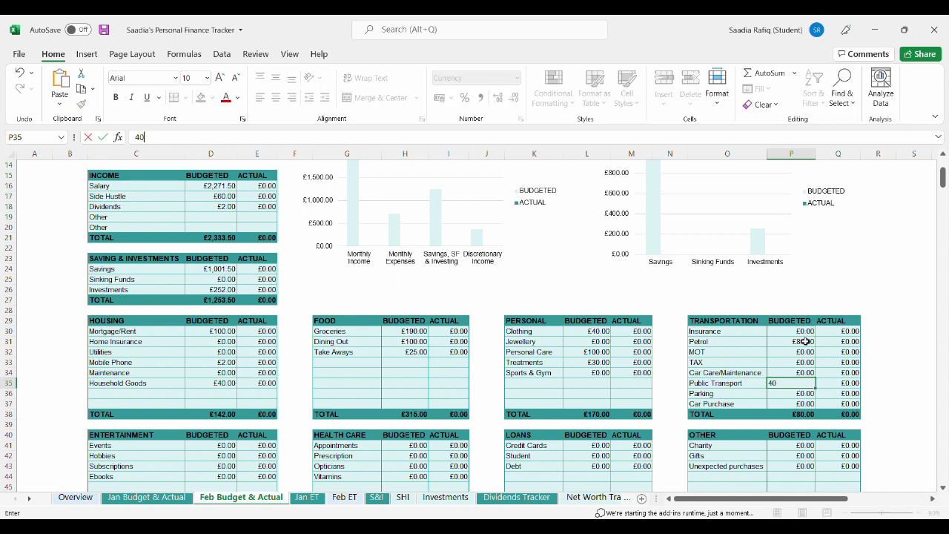
key("Return")
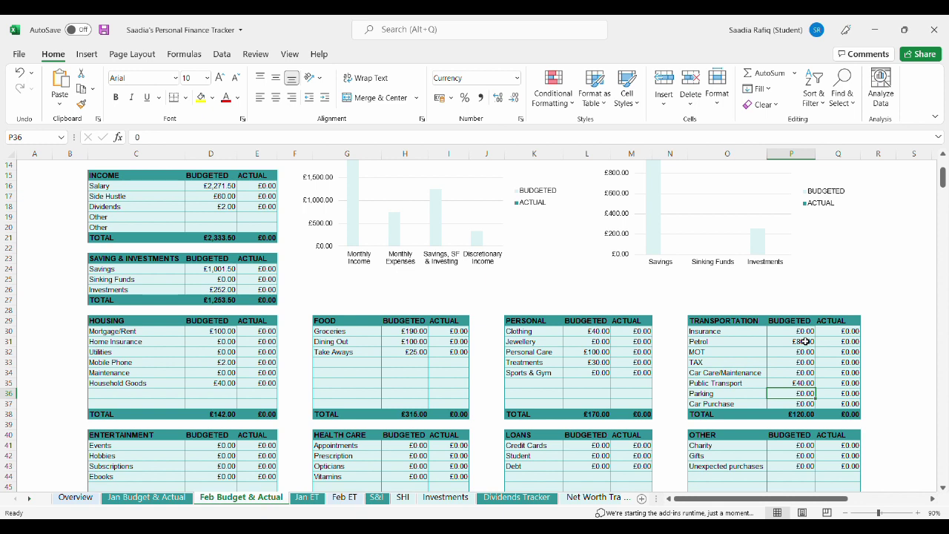
type("5")
key("Return")
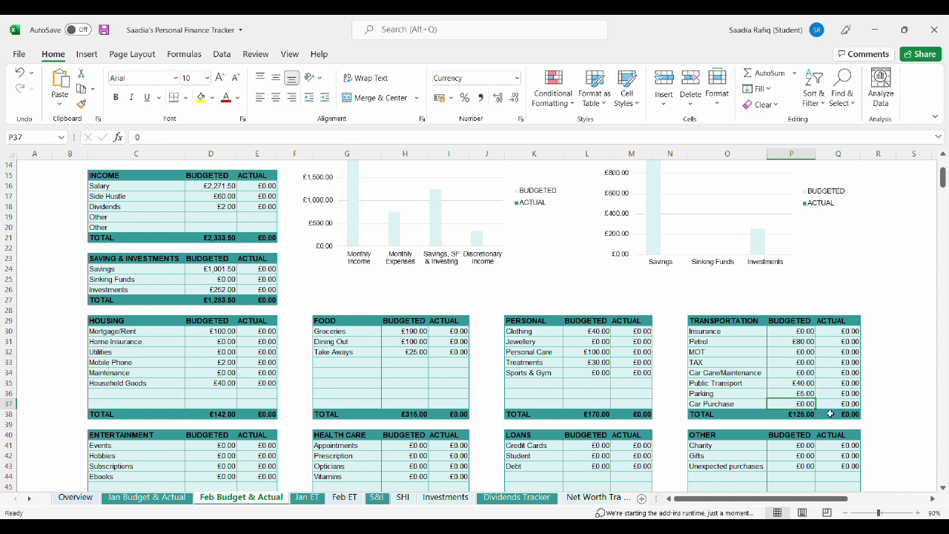
- Enter £5 as the budgeted Subscriptions amount in the Entertainment table
left_click_drag(945, 179, 944, 187)
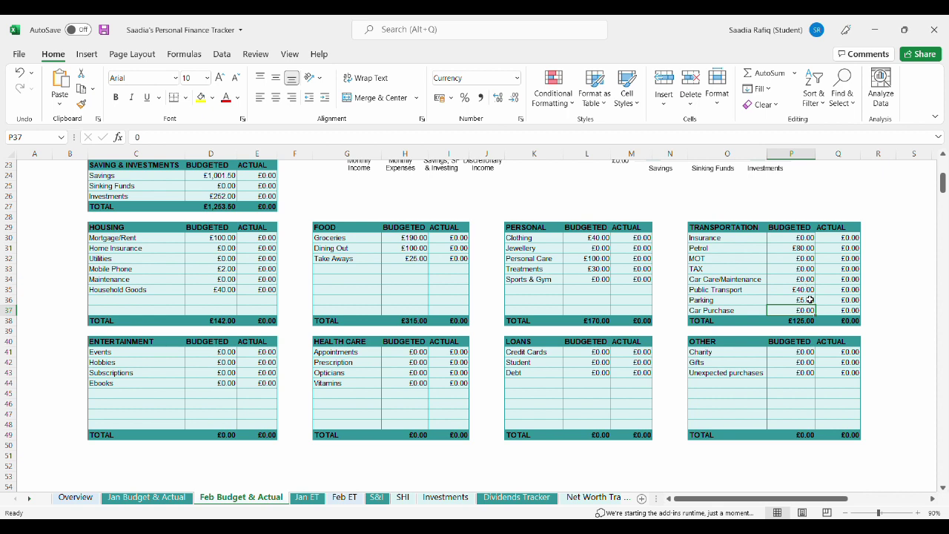
left_click(220, 375)
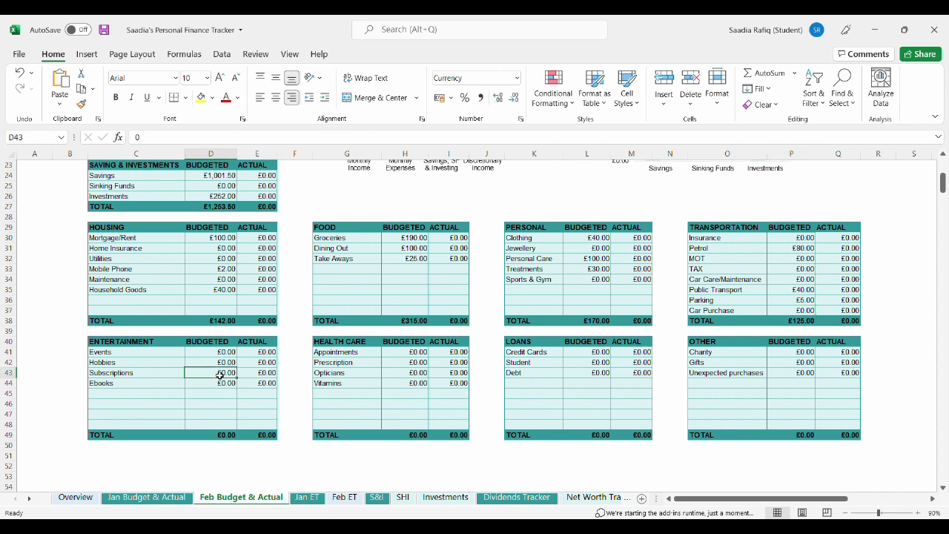
type("5")
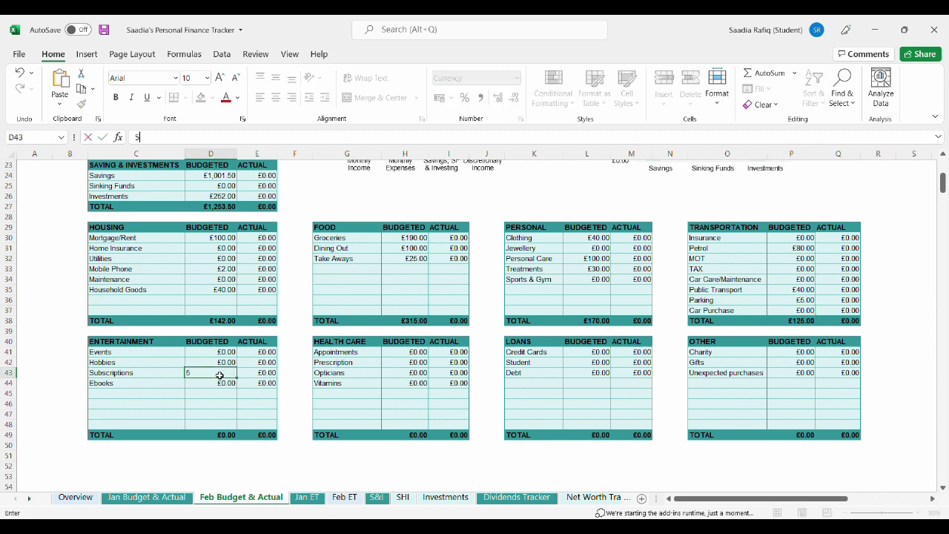
left_click(268, 377)
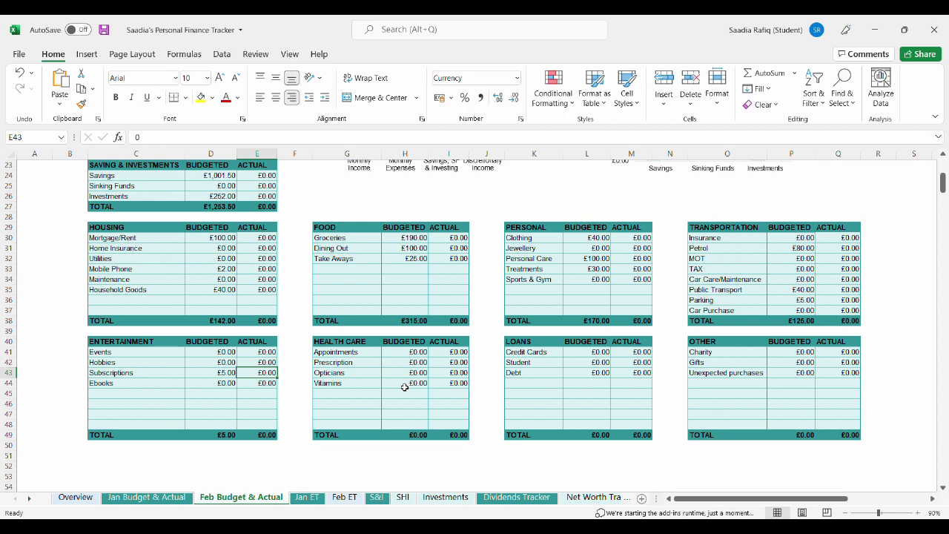
- Fill in the budgeted amounts in the Other table: £40 for Charity, £130 for Gifts and £20 for Unexpected purchases
left_click(809, 354)
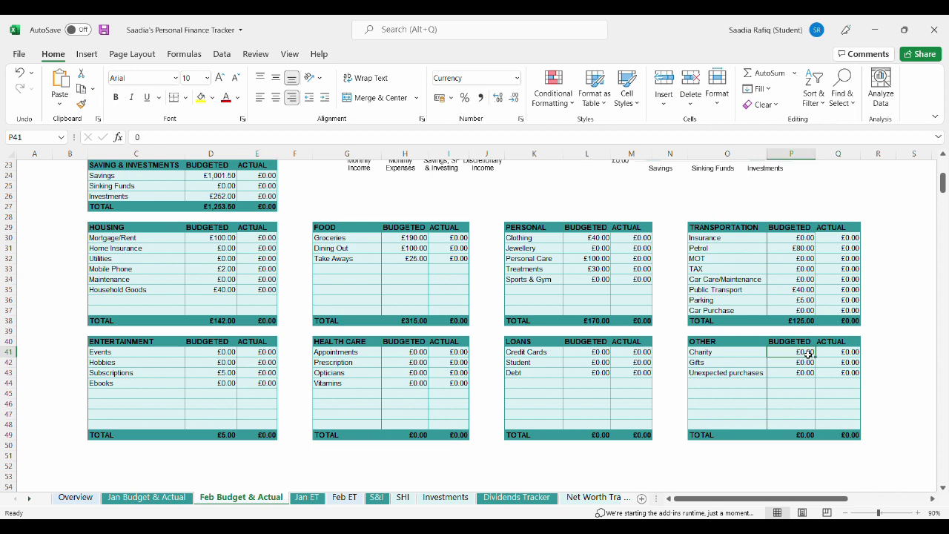
type("40")
key("Return")
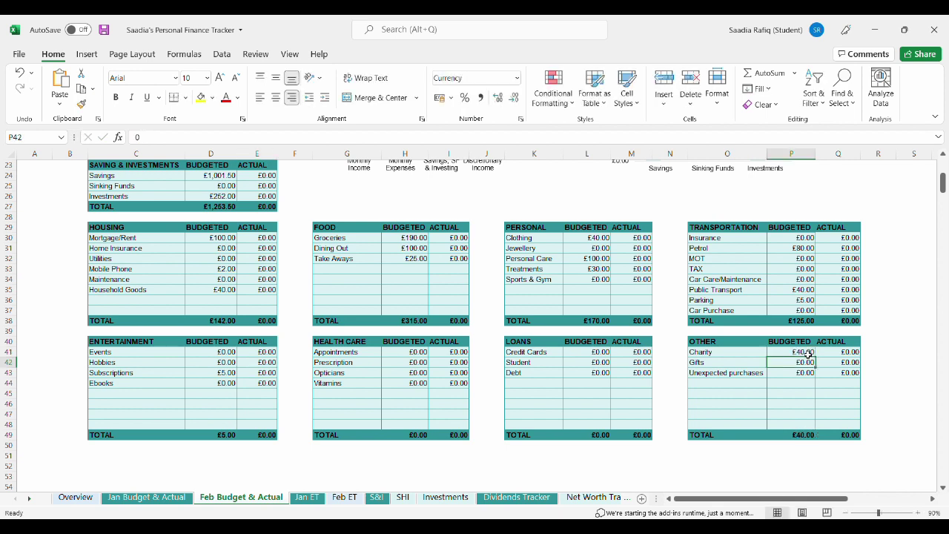
type("130")
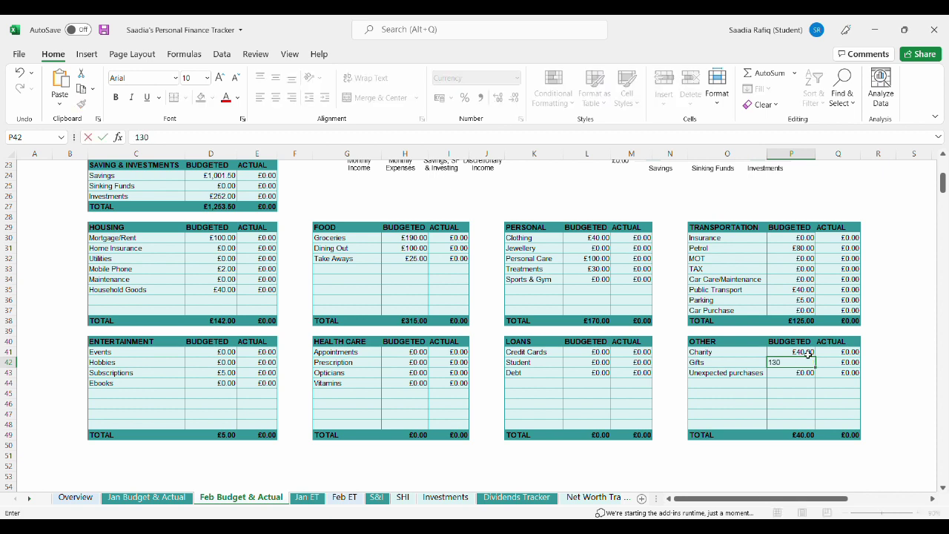
key("Return")
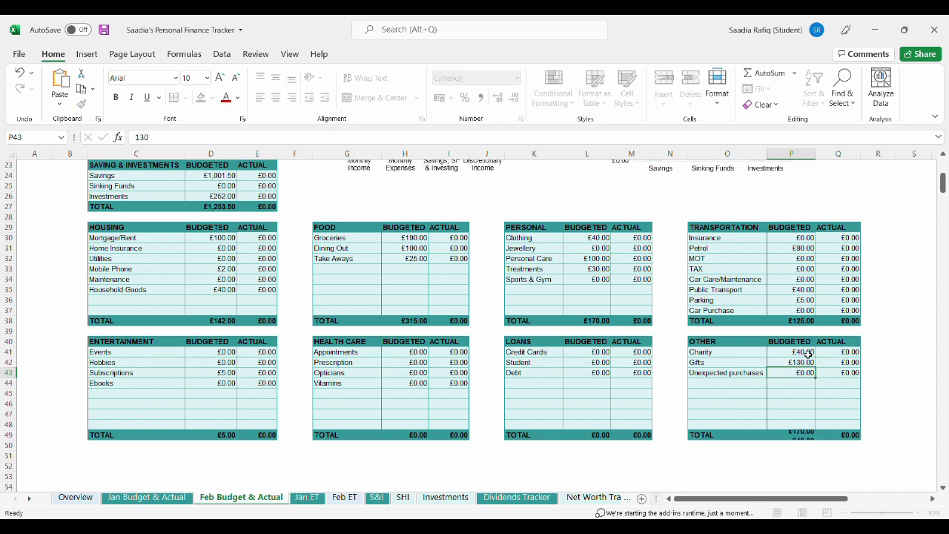
type("20")
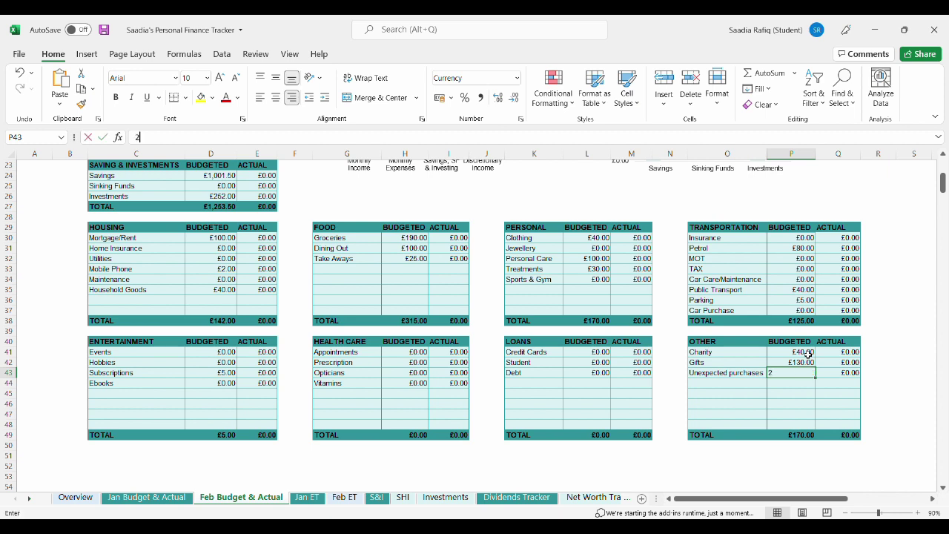
left_click(894, 311)
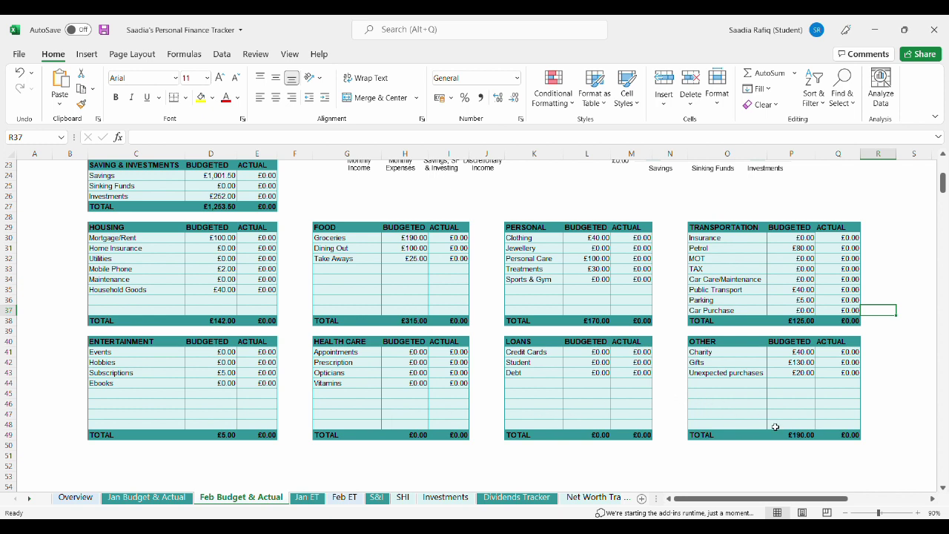
- Set the budgeted Sinking Funds amount to £133 in the Saving & Investments table
left_click(943, 154)
left_click(944, 155)
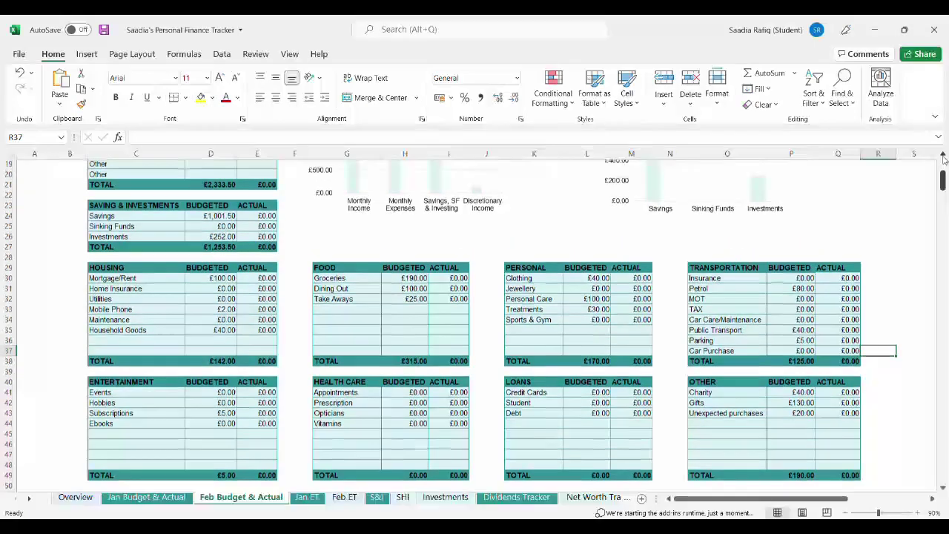
left_click(943, 155)
left_click(944, 155)
left_click(943, 155)
left_click(944, 156)
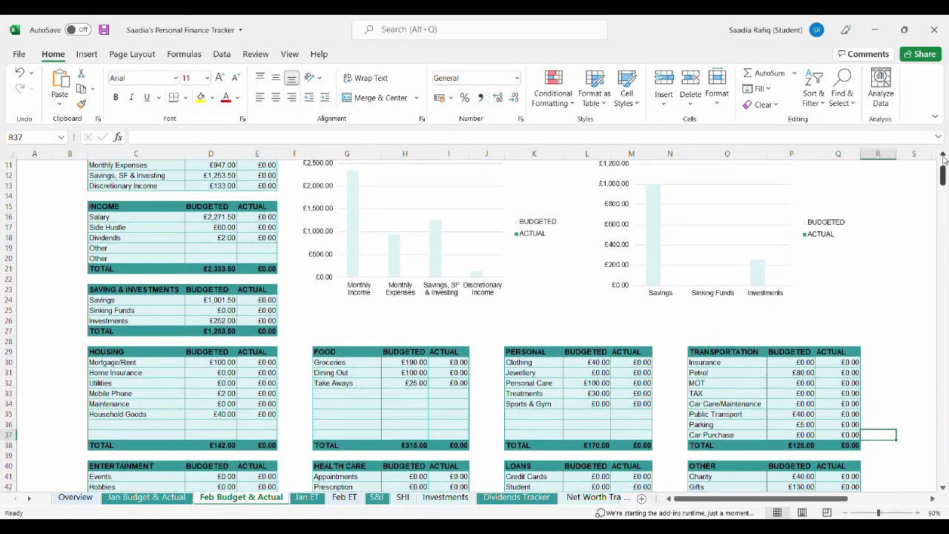
left_click(944, 156)
left_click(943, 156)
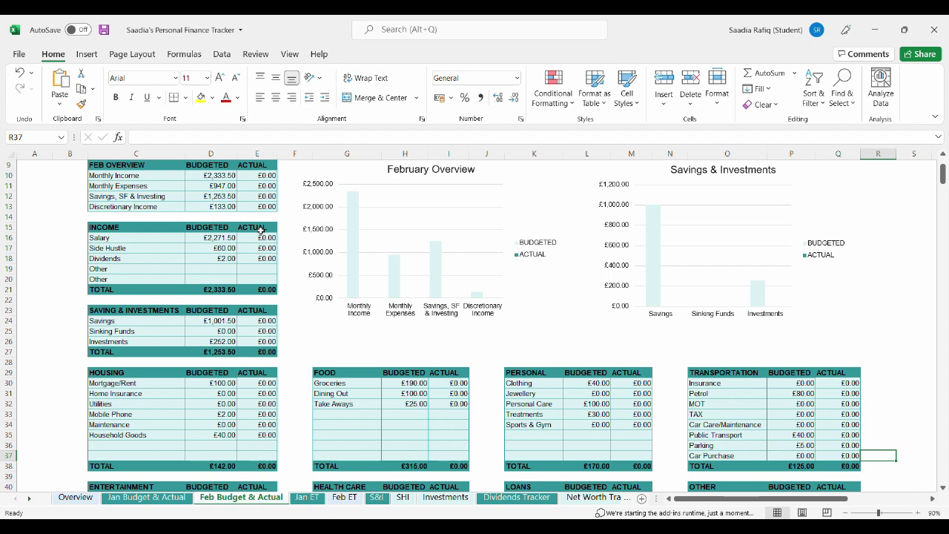
left_click(228, 331)
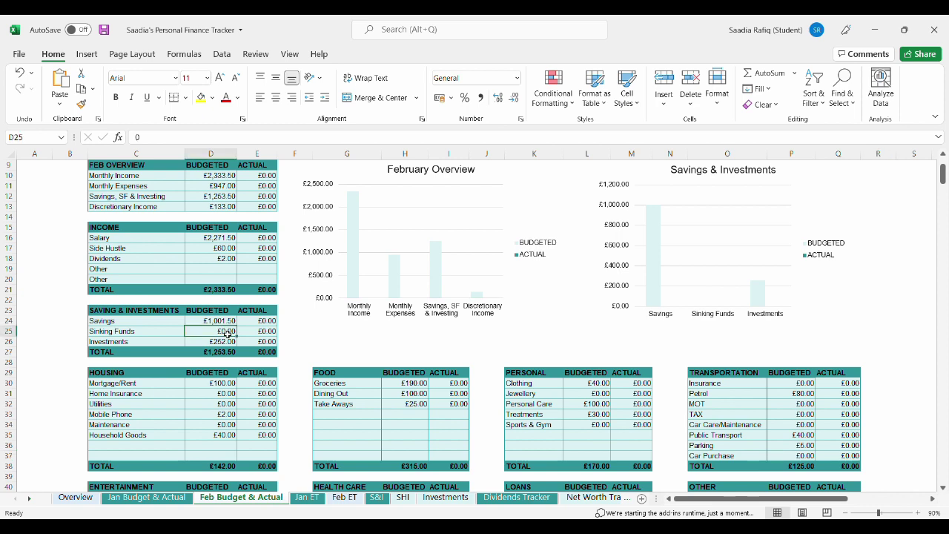
type("133")
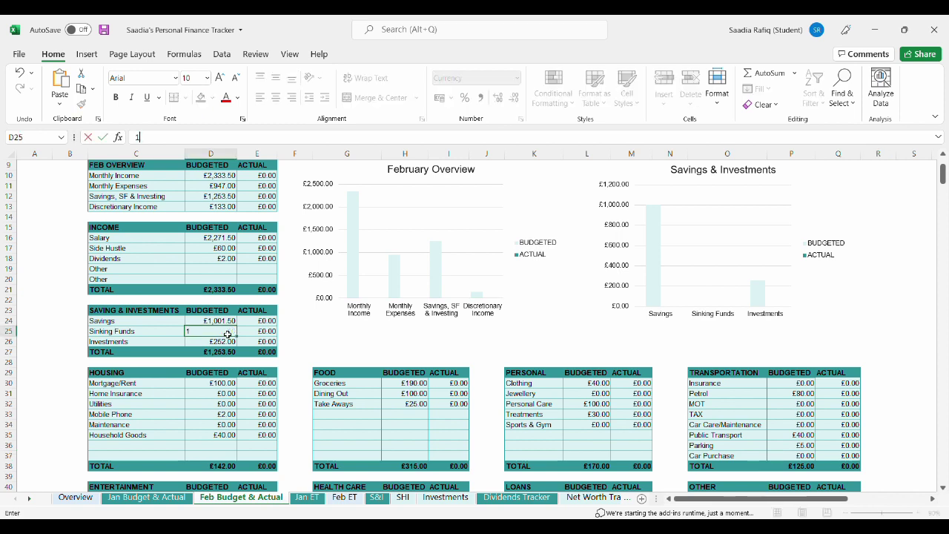
left_click(283, 345)
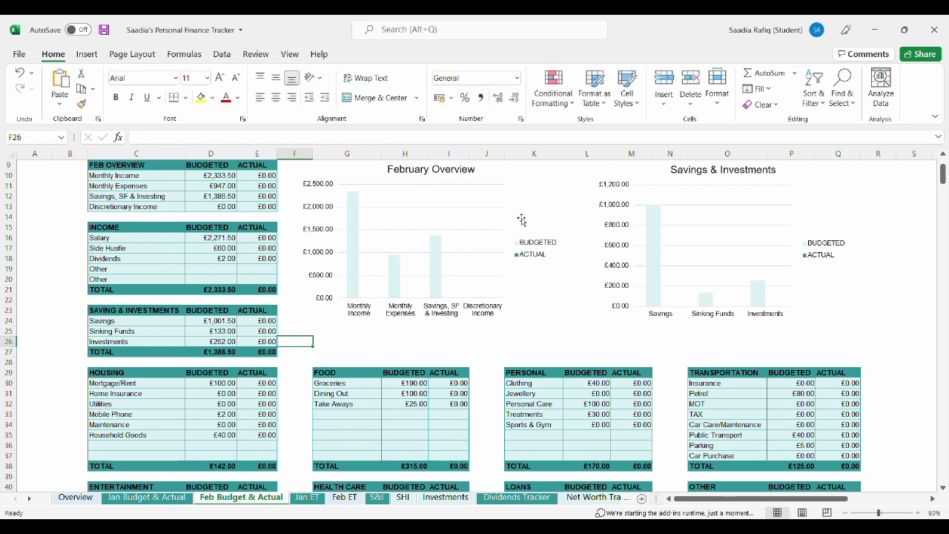
- Review the February budget tables and charts, and check the budgeted Monthly Expenses formula in the Feb Overview table
left_click(943, 159)
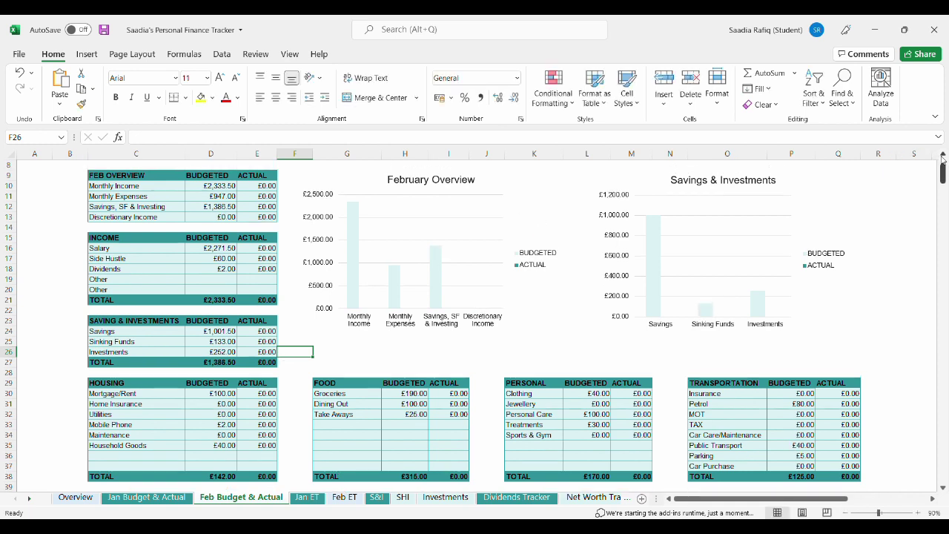
left_click(943, 159)
left_click(943, 158)
left_click(943, 159)
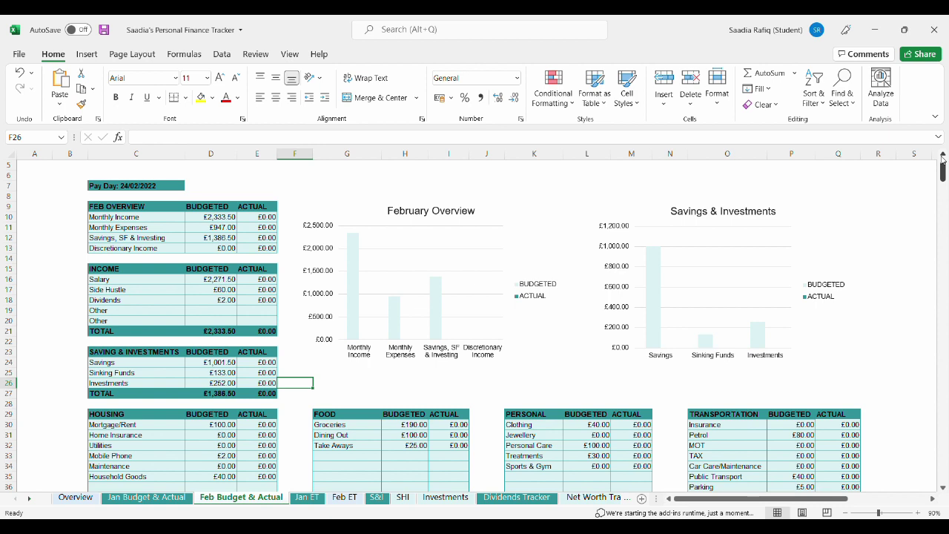
left_click_drag(943, 158, 945, 180)
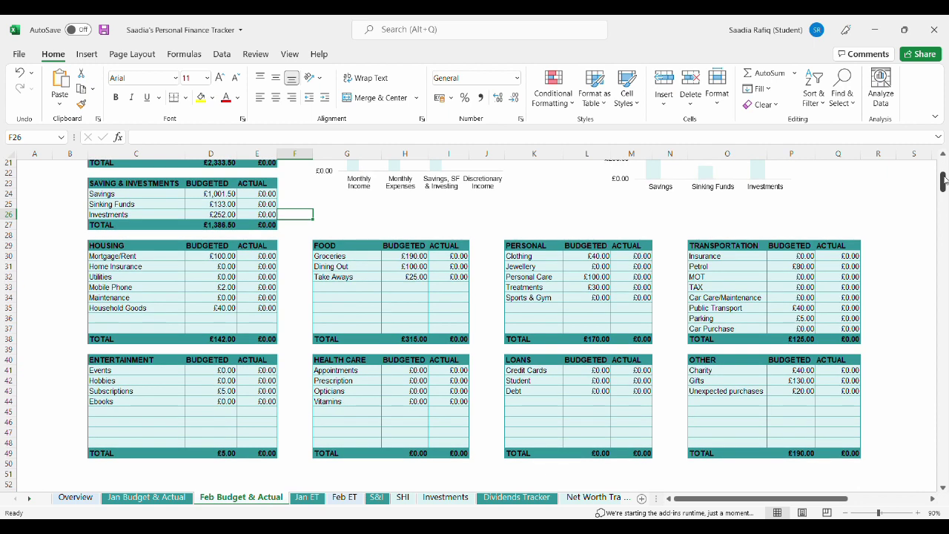
scroll(945, 179, "up", 1)
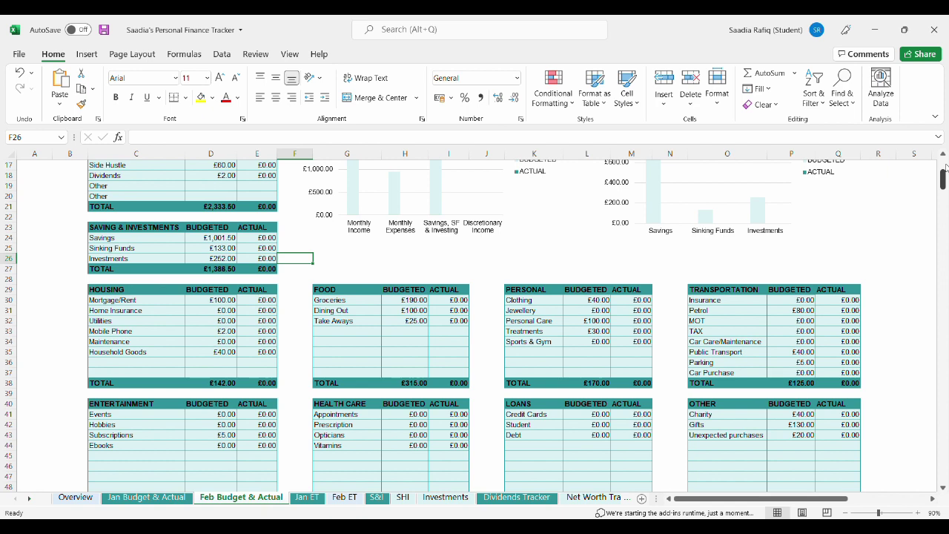
scroll(946, 165, "up", 2)
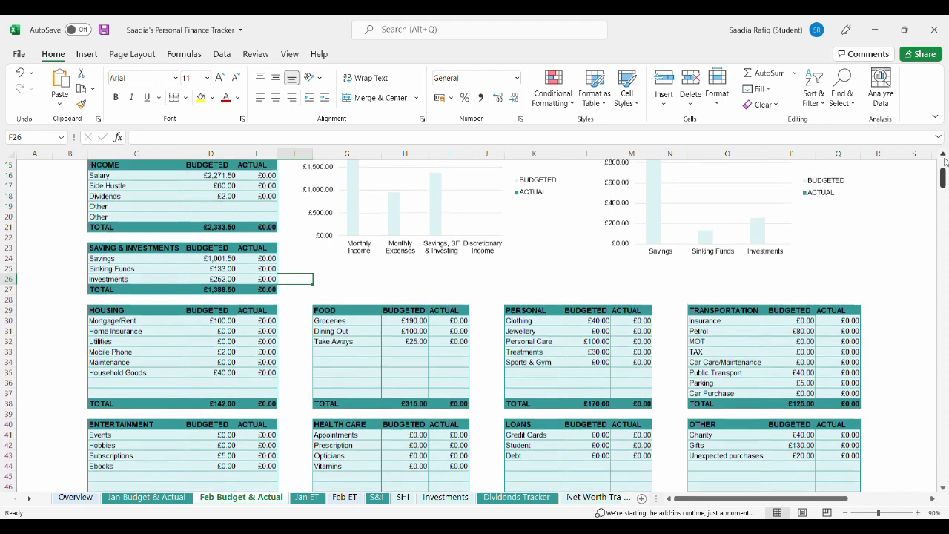
scroll(946, 162, "up", 2)
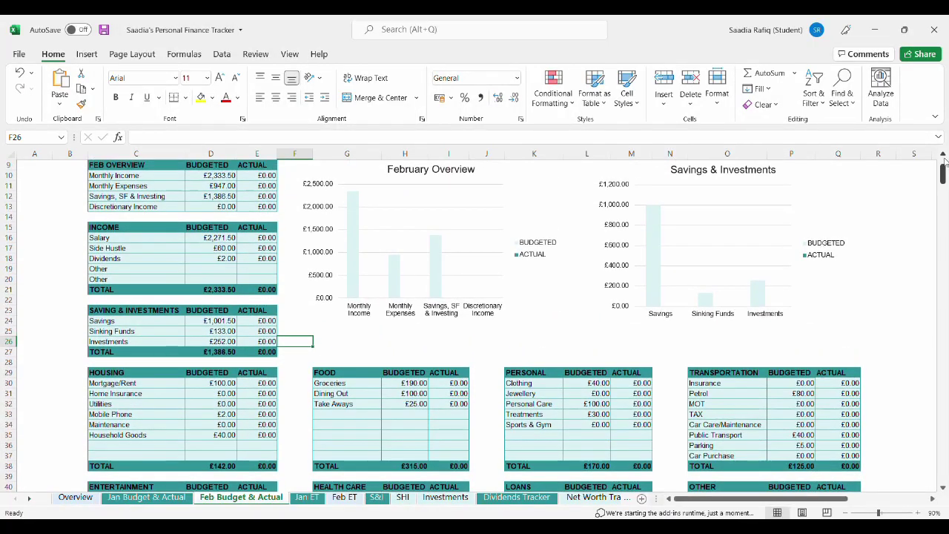
scroll(946, 162, "up", 1)
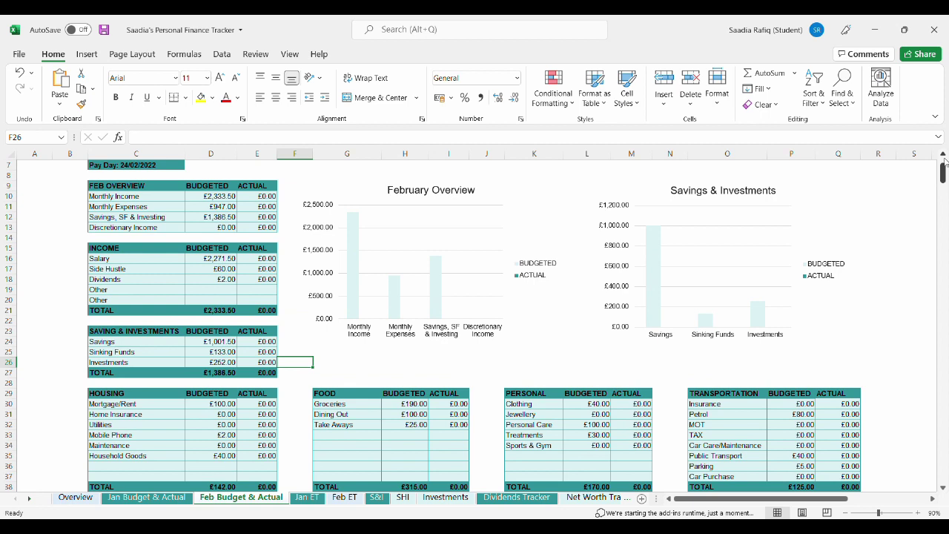
left_click(213, 209)
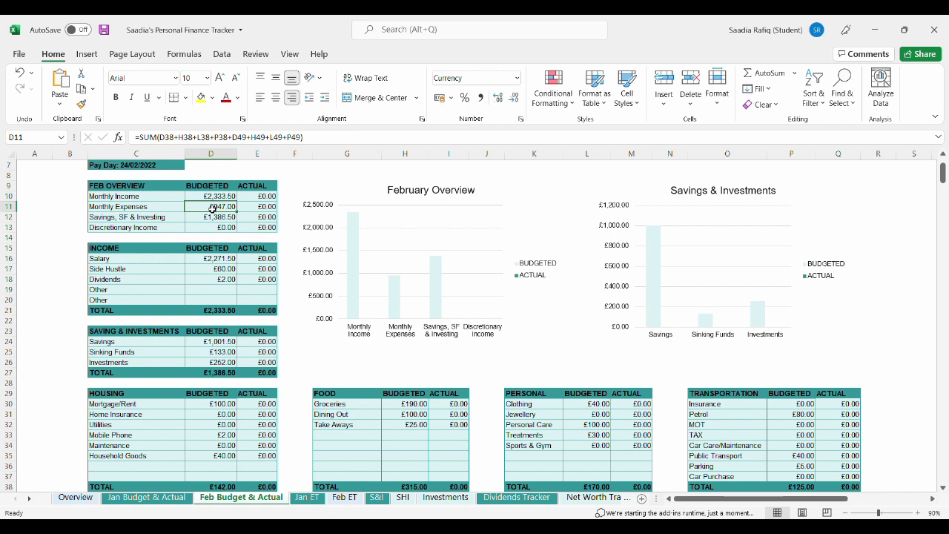
left_click(236, 239)
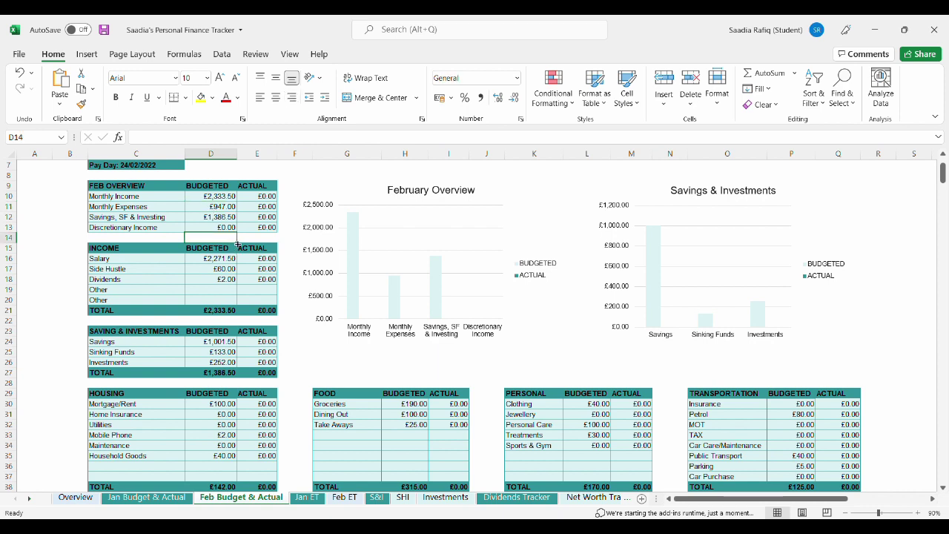